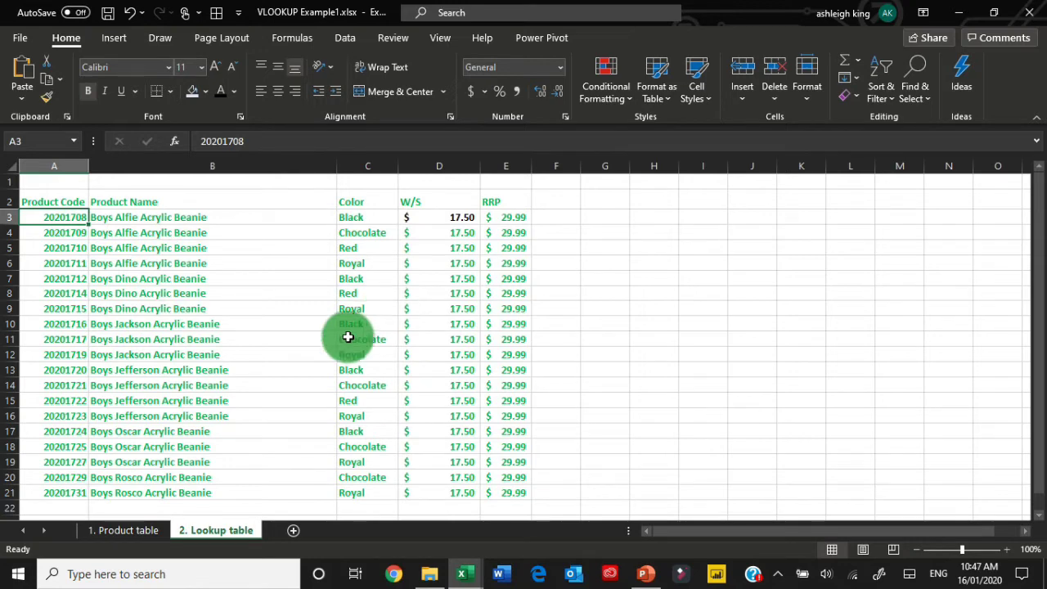
Compare the layout and columns of the Product table sheet with those of the Lookup table sheet.
click(121, 530)
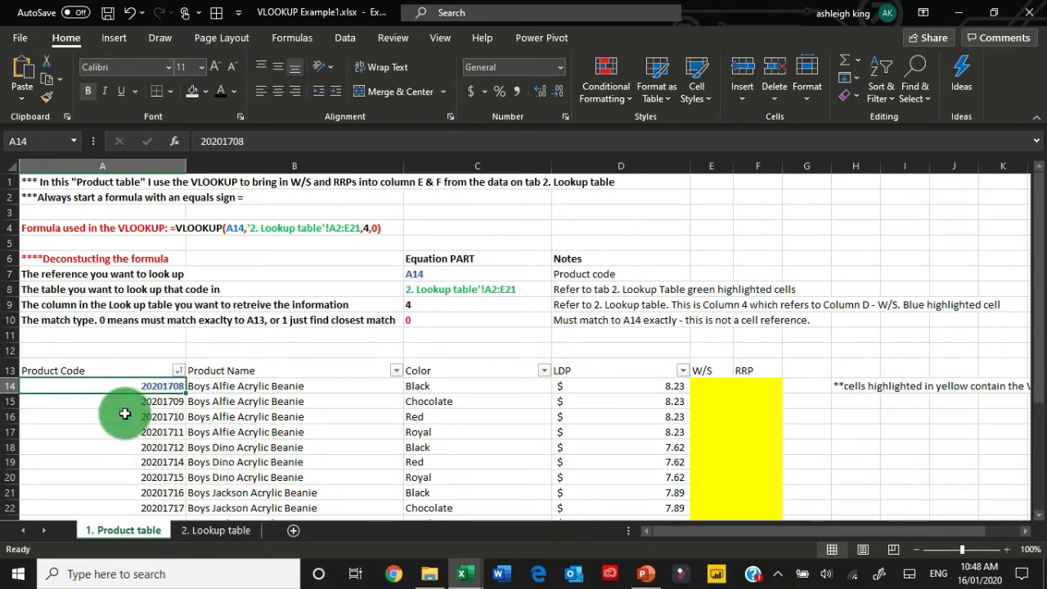
click(217, 530)
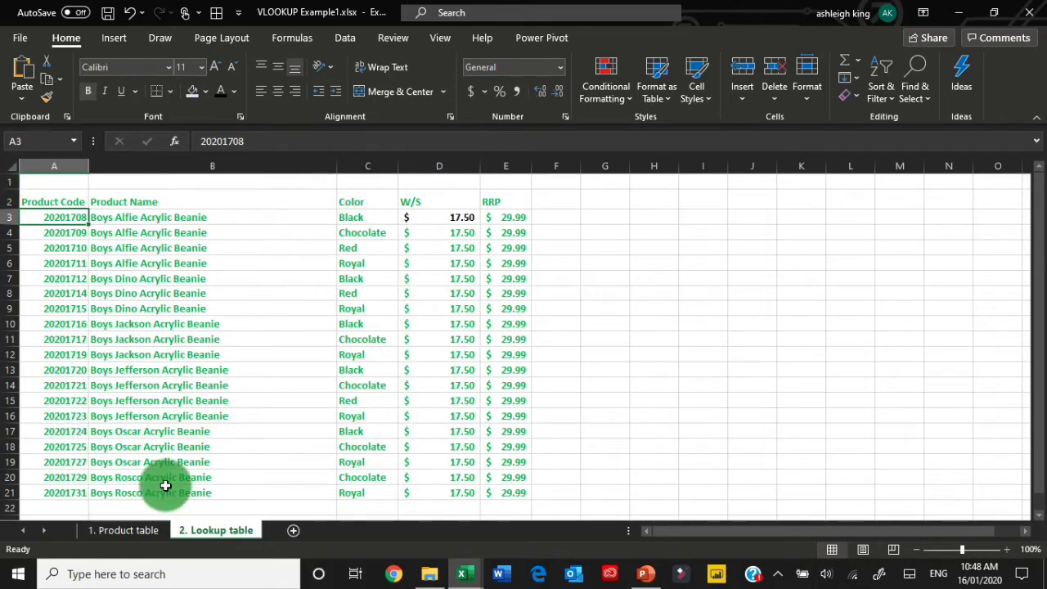
click(115, 529)
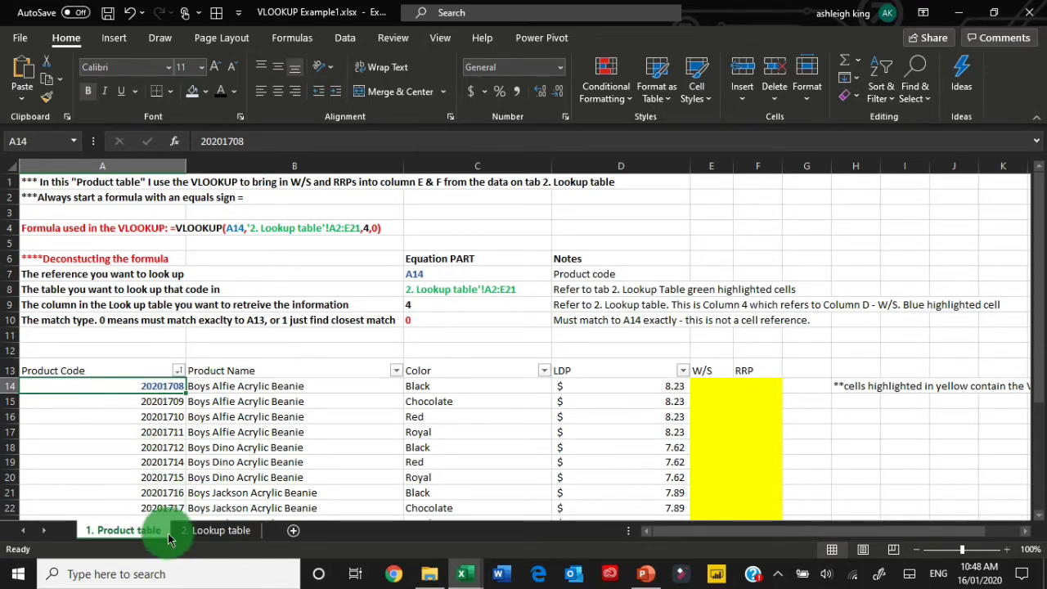
click(200, 535)
click(138, 531)
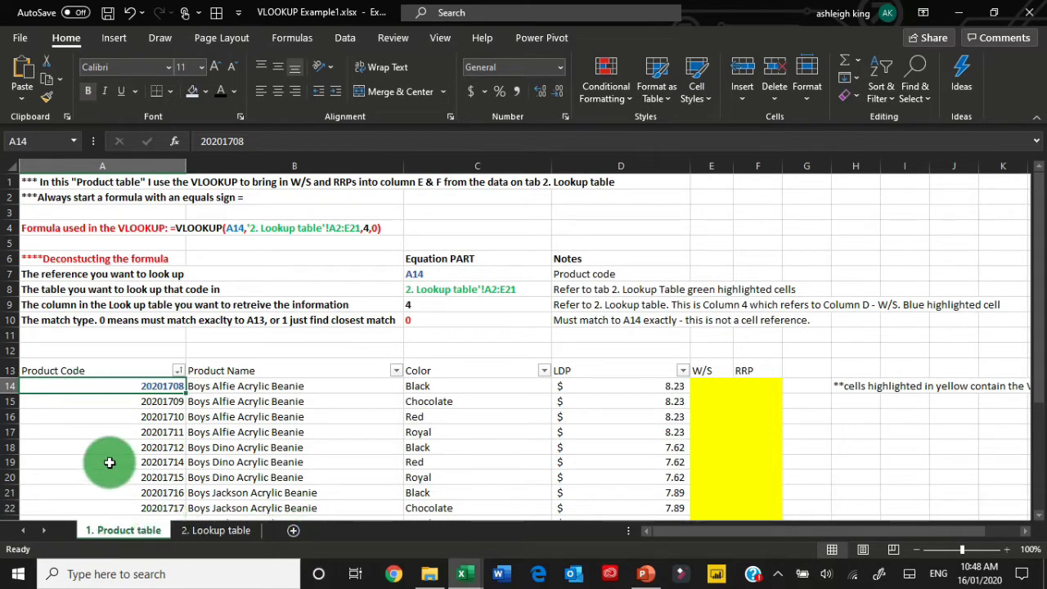
click(209, 533)
click(97, 533)
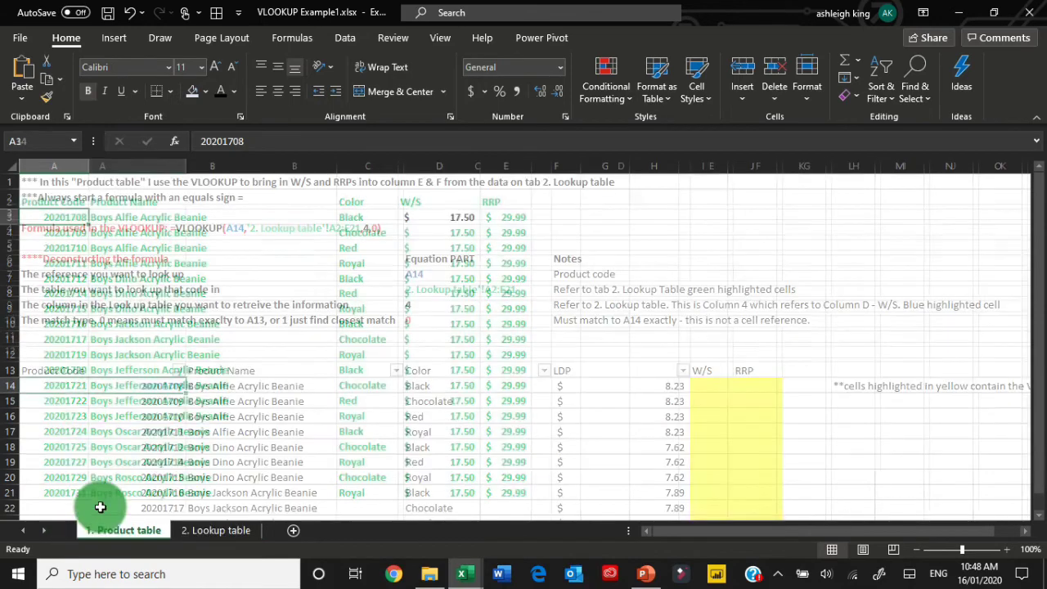
click(214, 530)
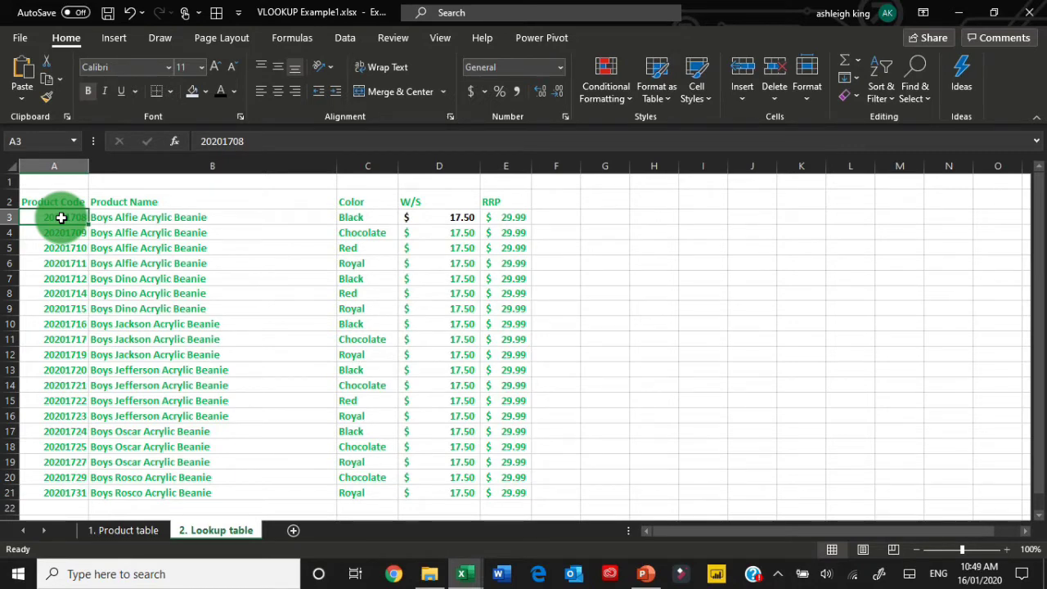
Check the product code in A14 of the Product table against the first product code in the Lookup table.
click(98, 528)
click(101, 387)
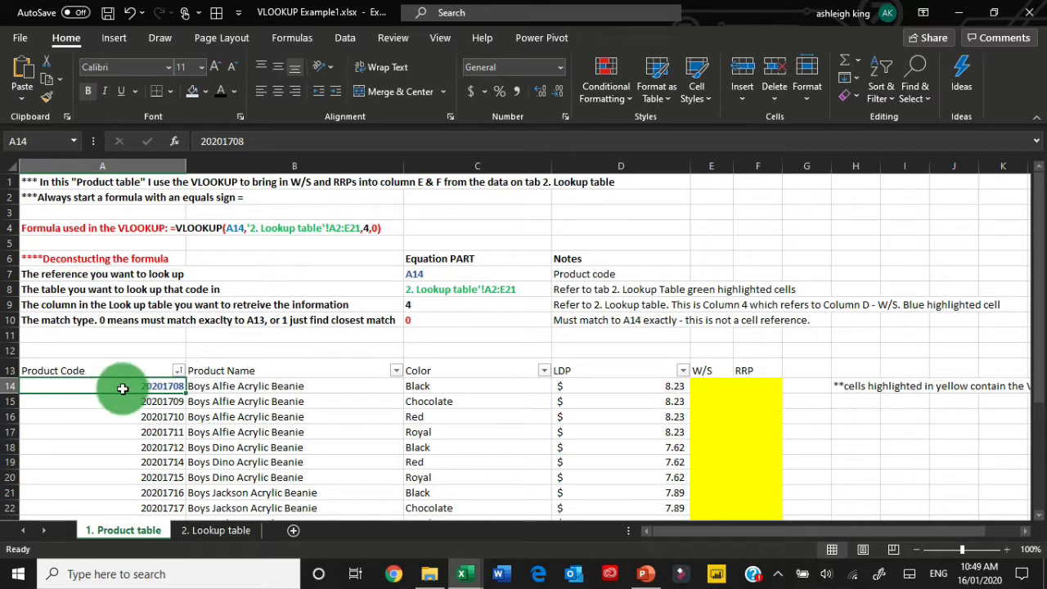
click(204, 386)
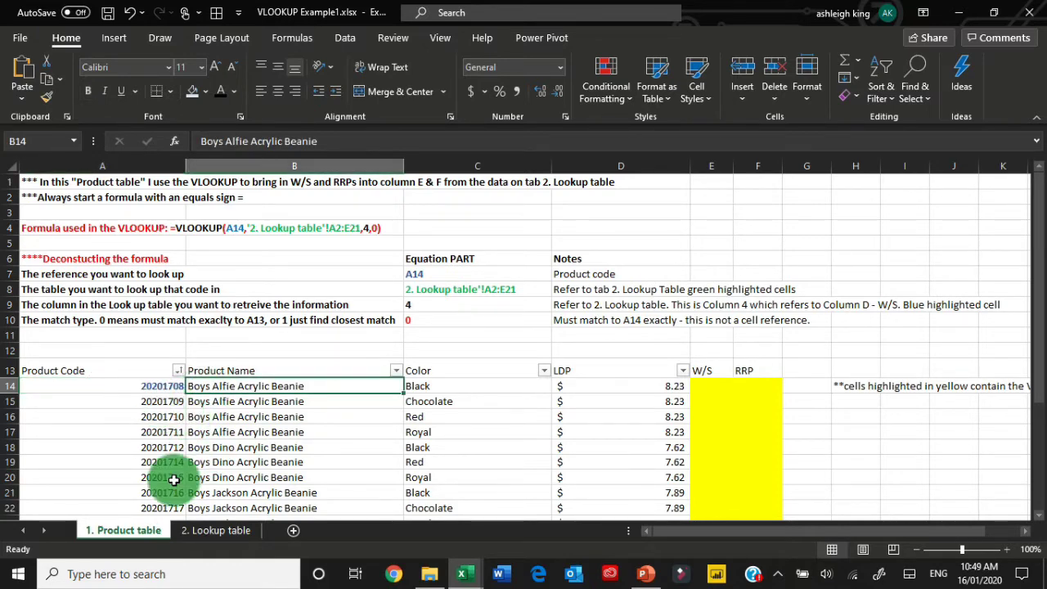
click(214, 530)
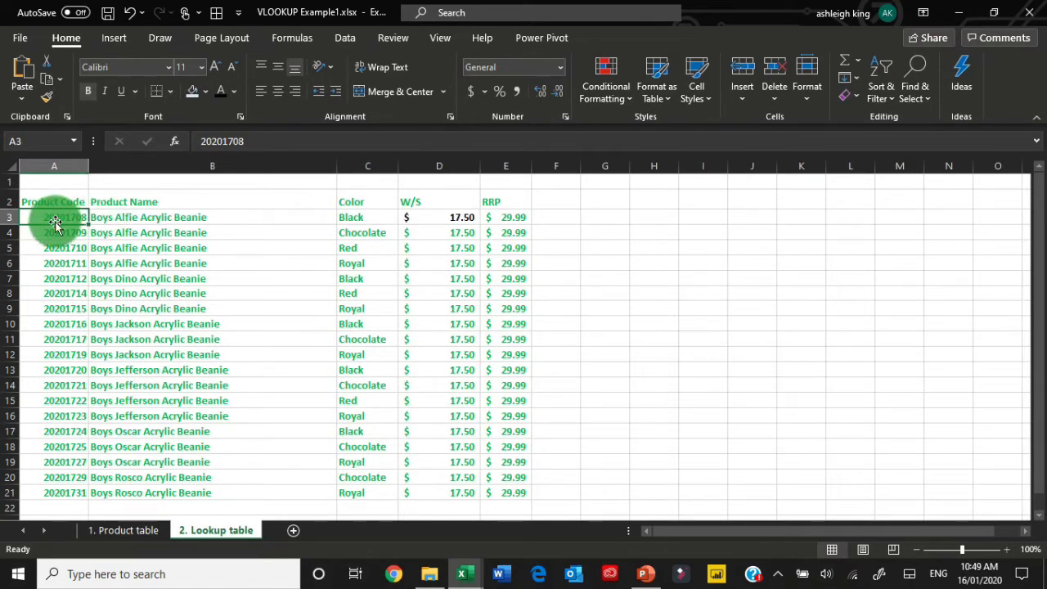
click(127, 530)
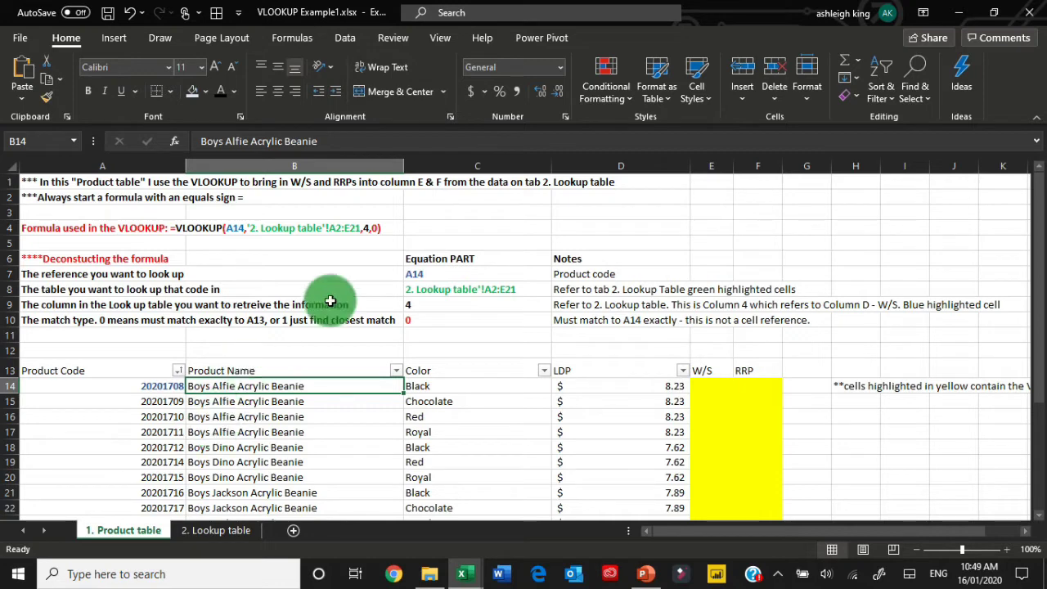
click(83, 392)
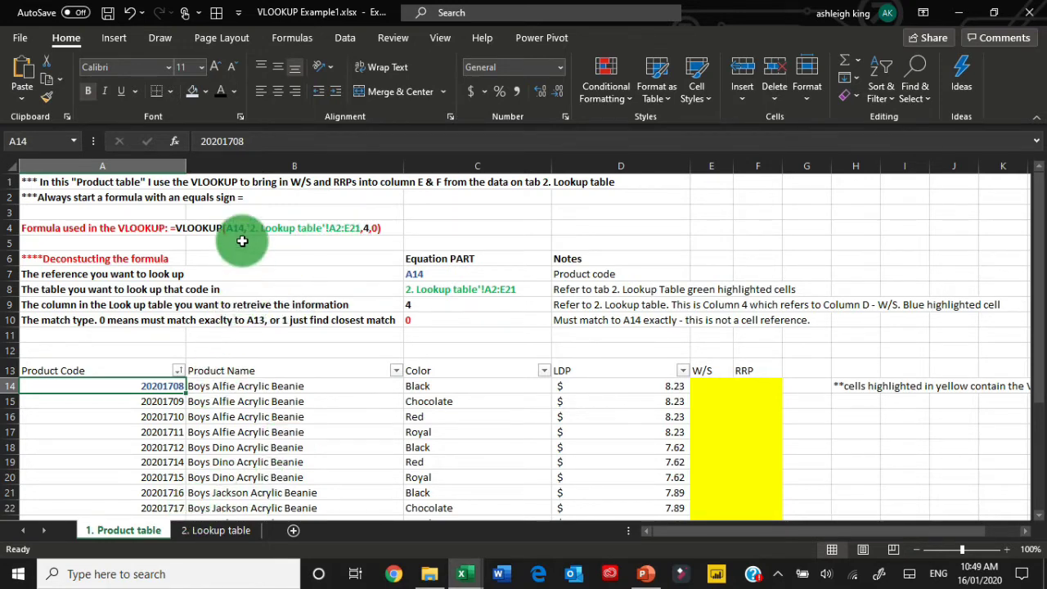
Examine the range A2:E21 on the Lookup table sheet as the table array and its first product code.
click(218, 529)
drag(51, 201, 494, 486)
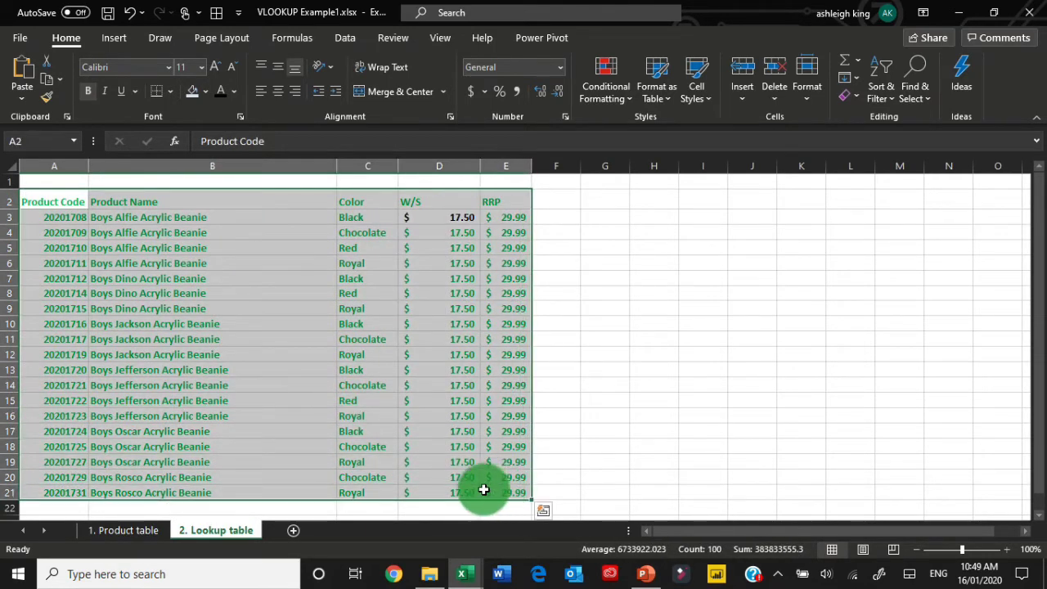
click(137, 532)
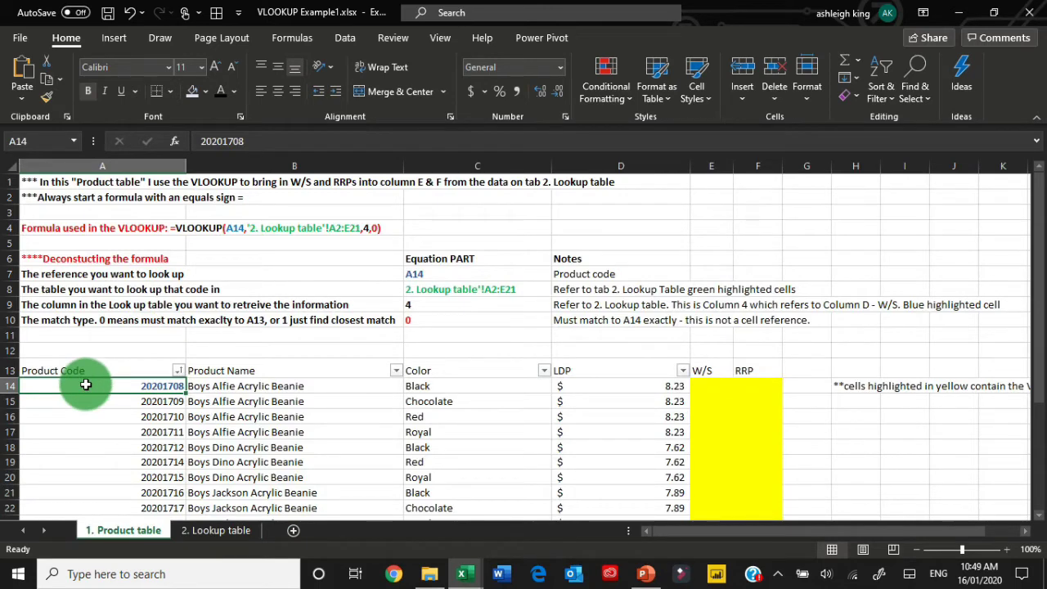
click(217, 533)
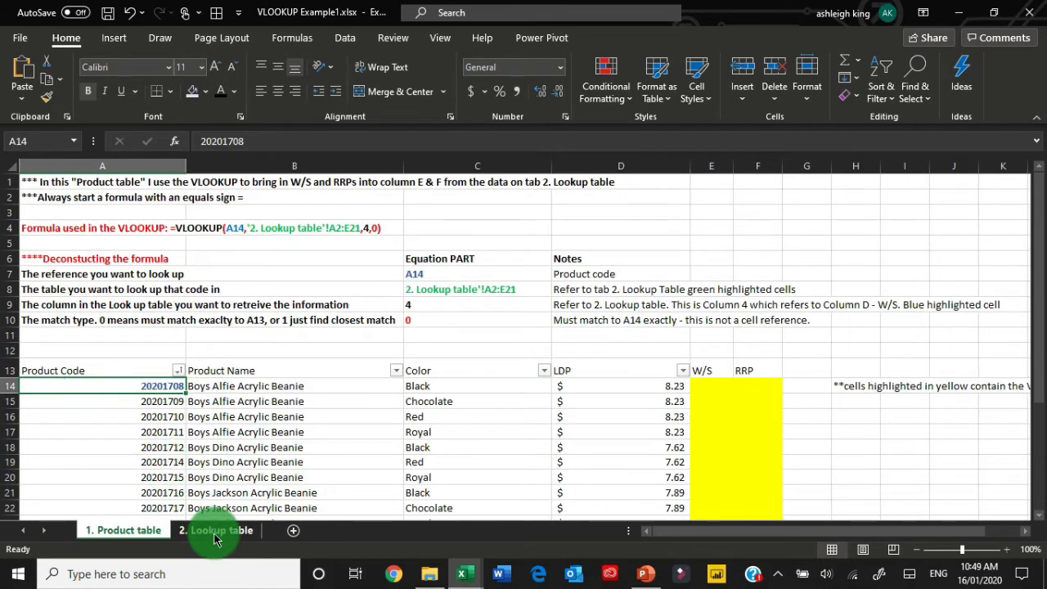
click(217, 530)
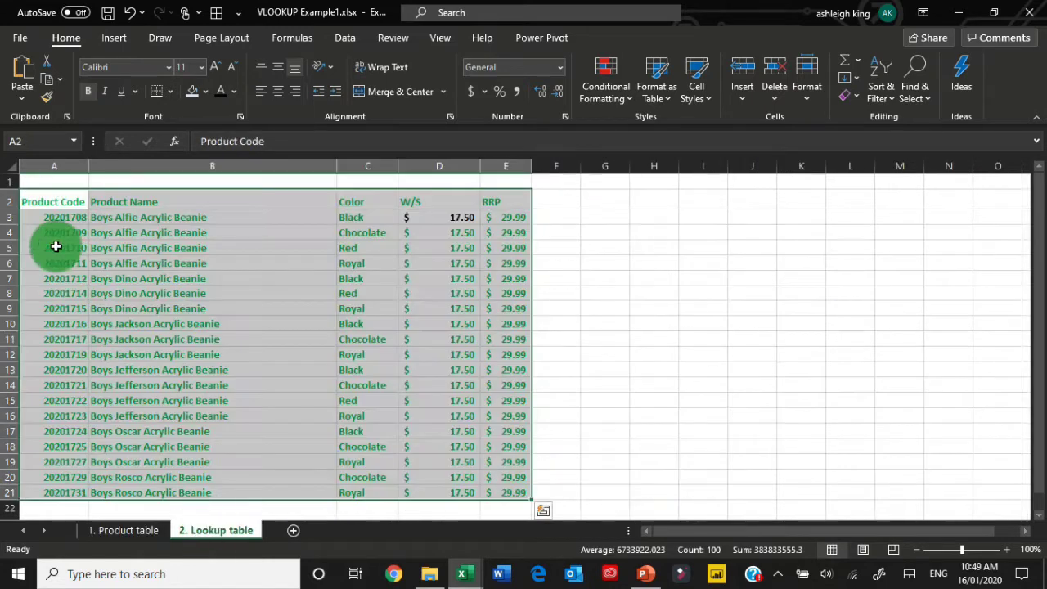
drag(49, 204, 486, 490)
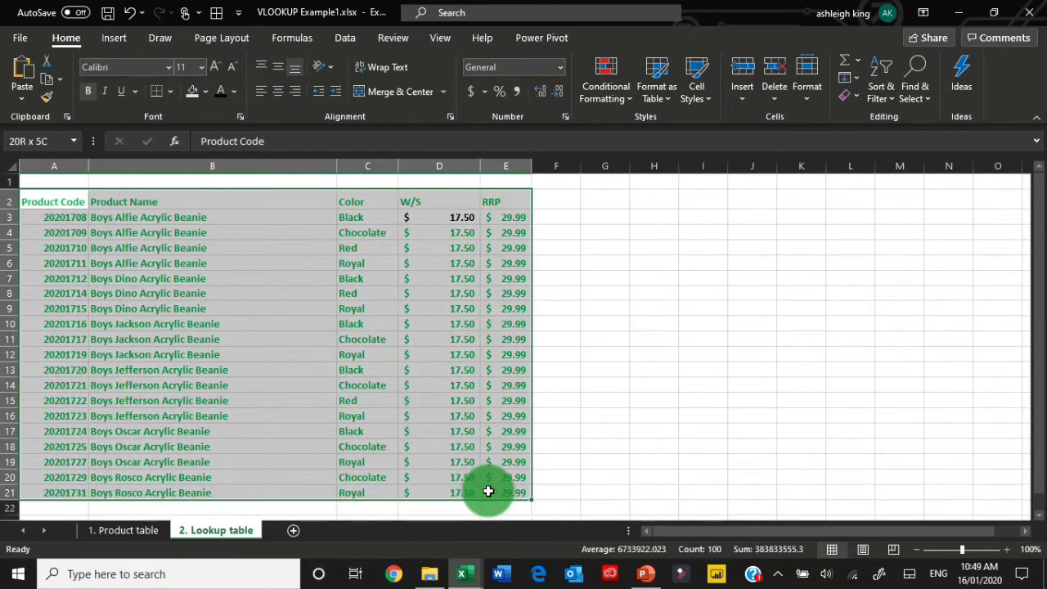
click(59, 214)
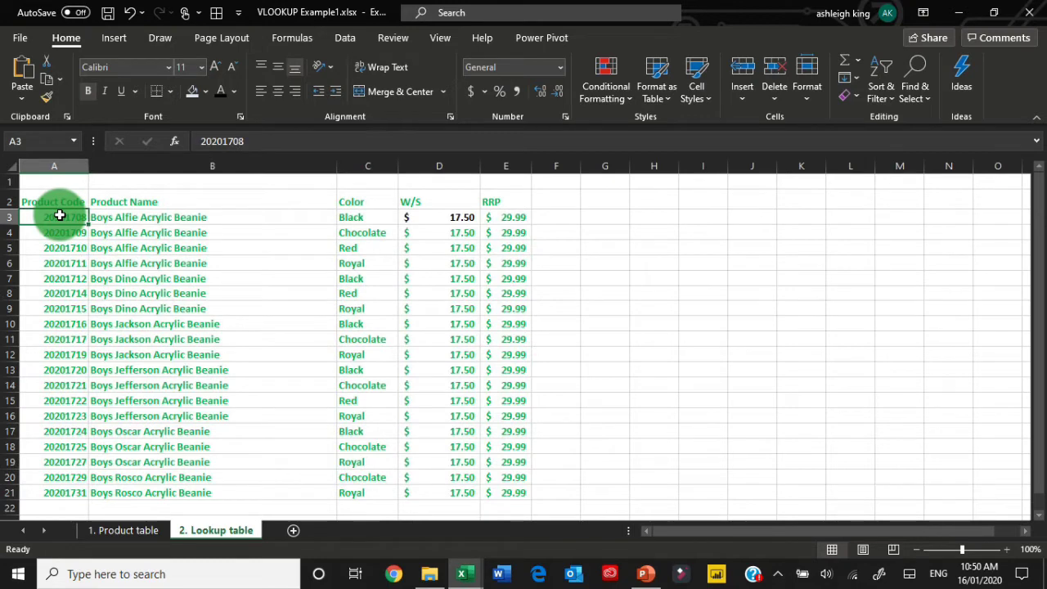
Review the column number in the formula breakdown's C9, and count across the Lookup table's columns to the W/S column.
click(114, 530)
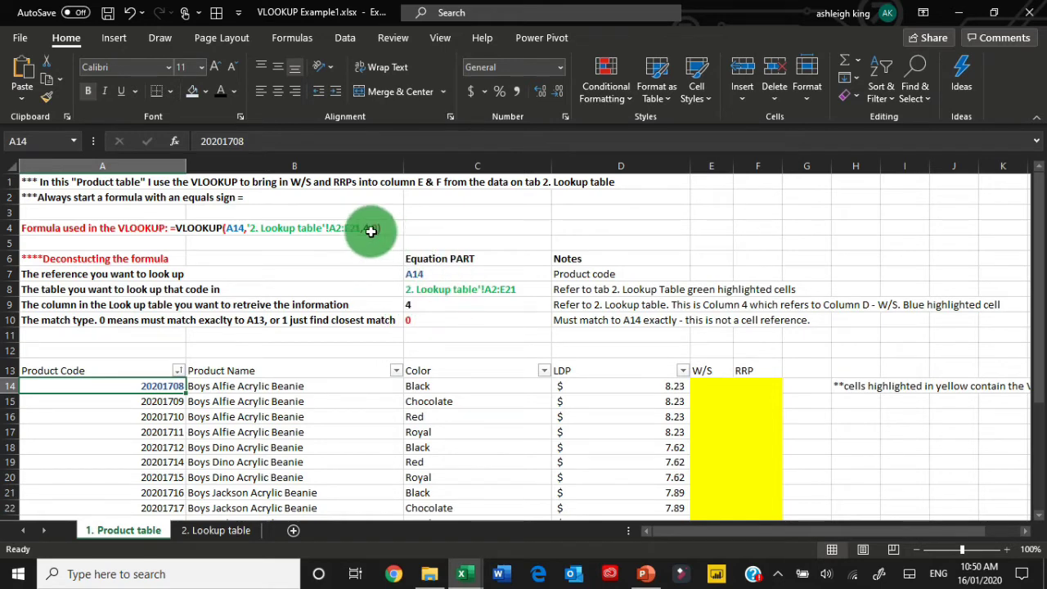
click(448, 308)
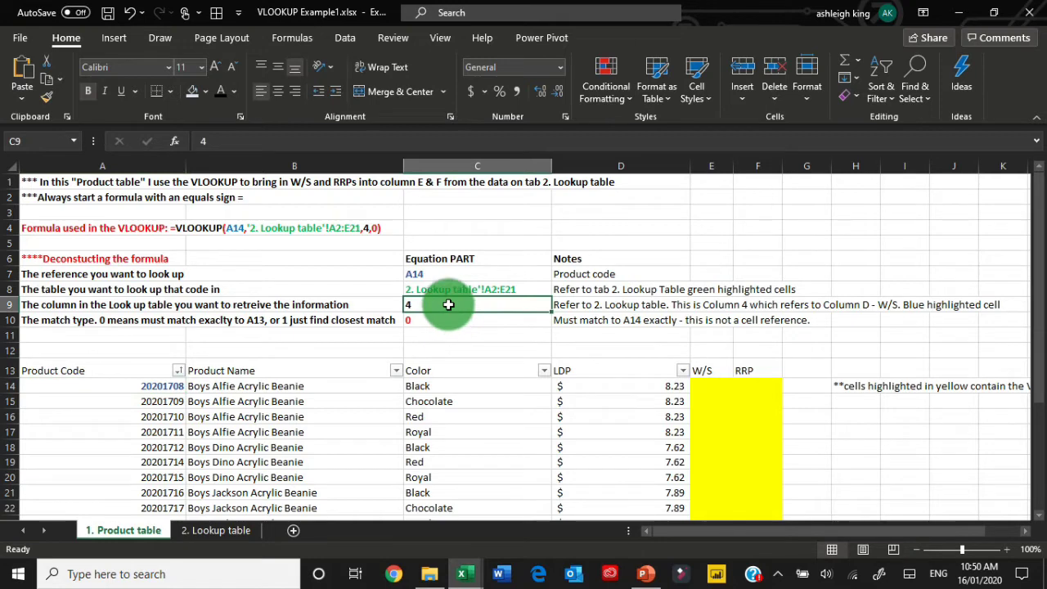
click(217, 531)
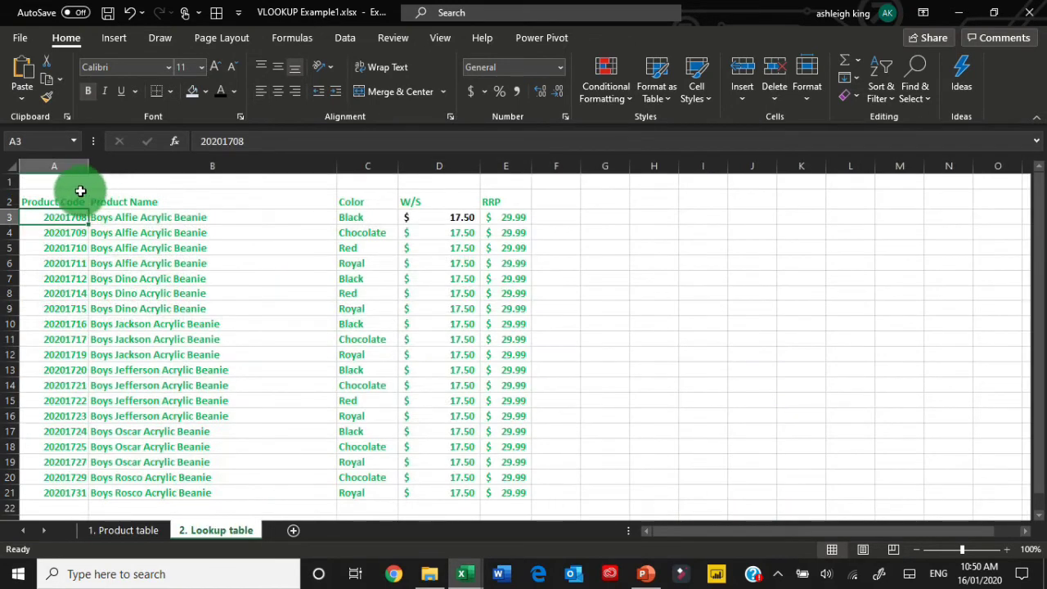
drag(59, 198, 507, 491)
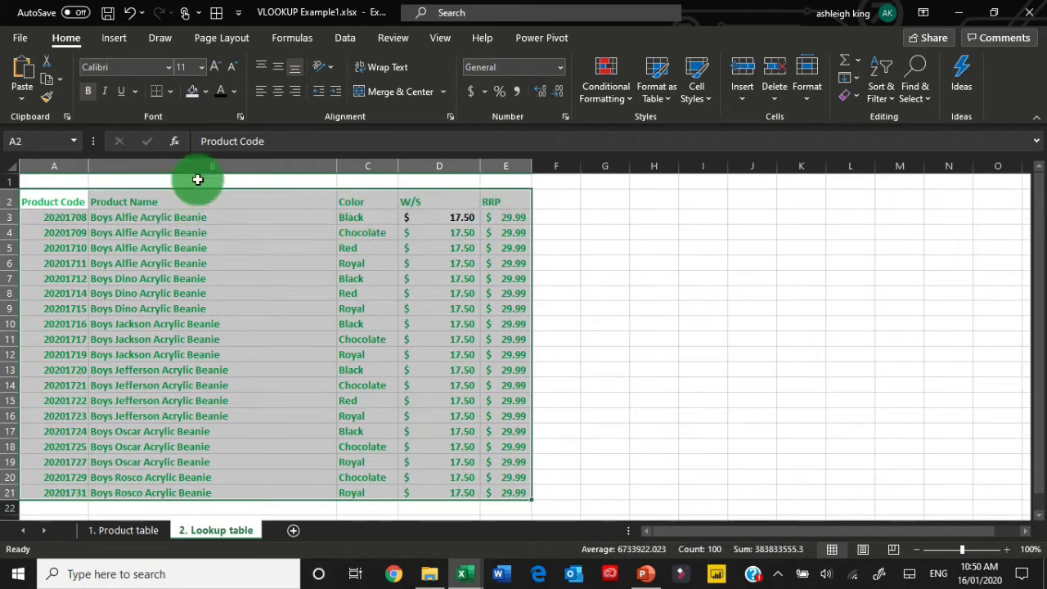
click(61, 201)
click(63, 181)
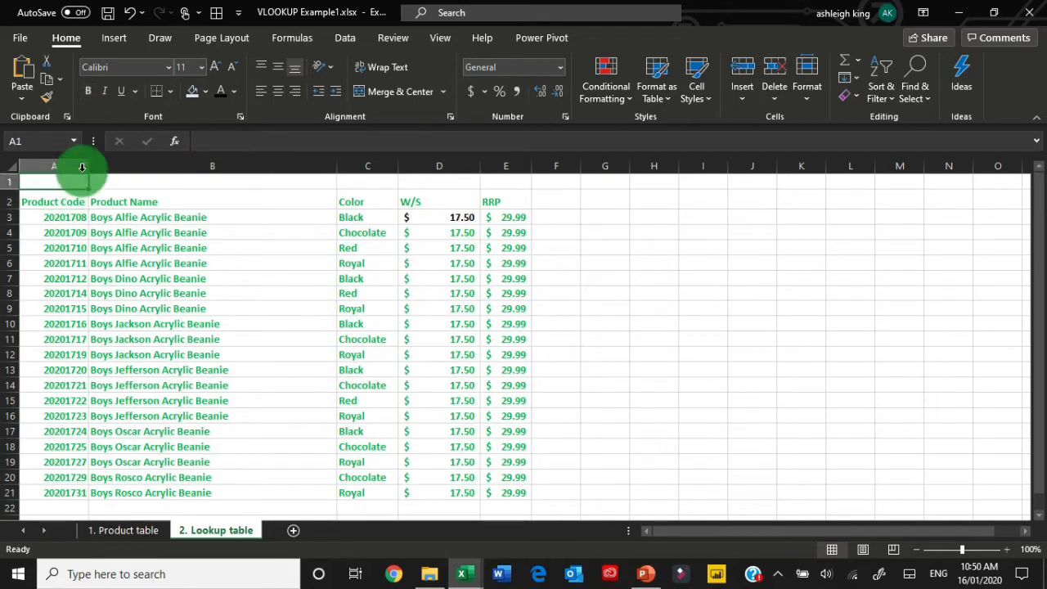
key(Right)
key(Right)
key(Right)
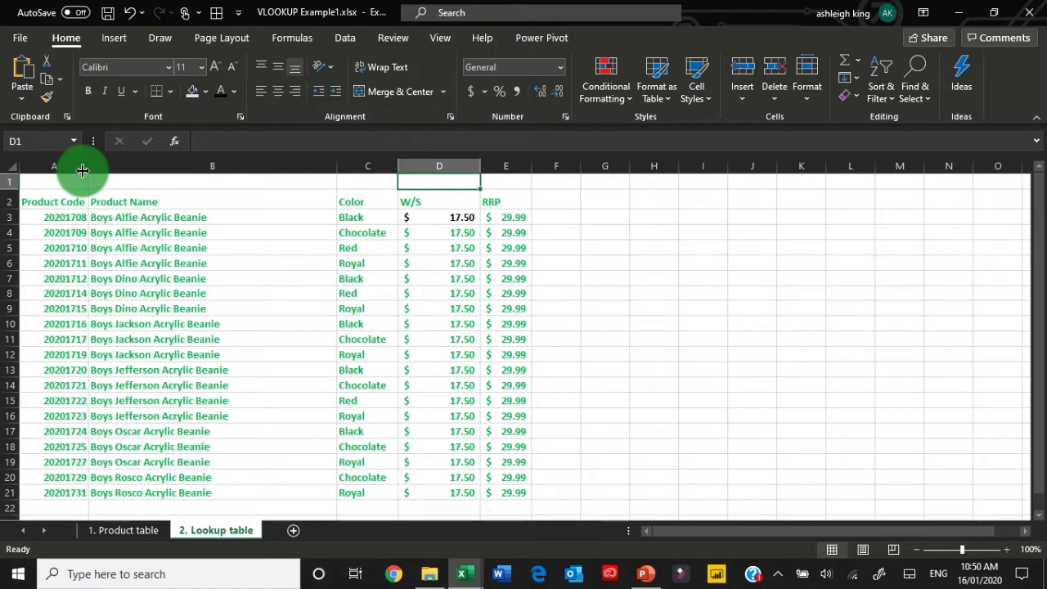
key(Down)
key(Down)
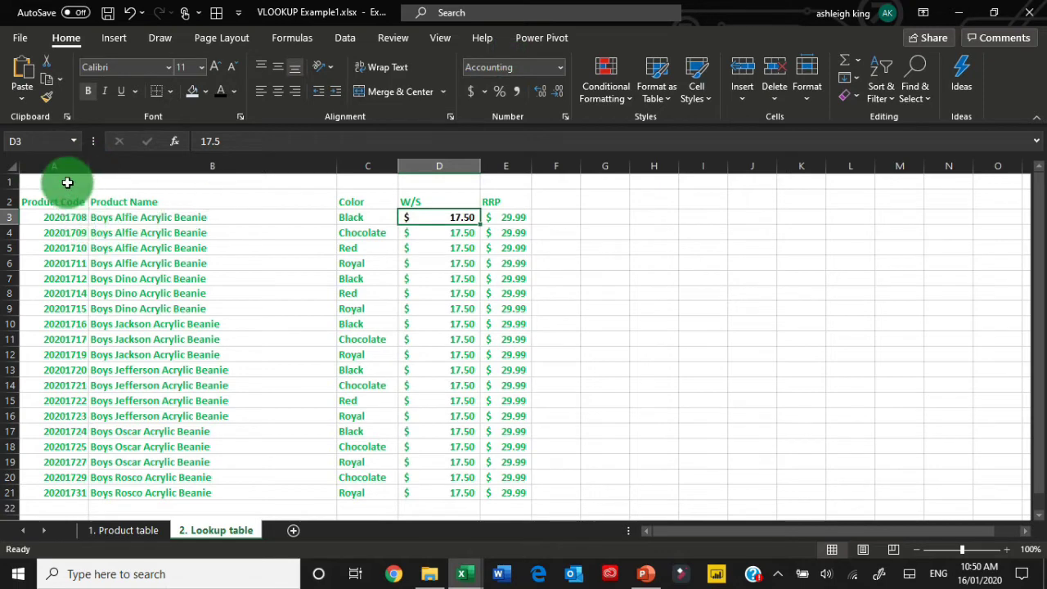
Trace the first product code in the Lookup table's A3 across its row to the W/S price in D3.
click(65, 214)
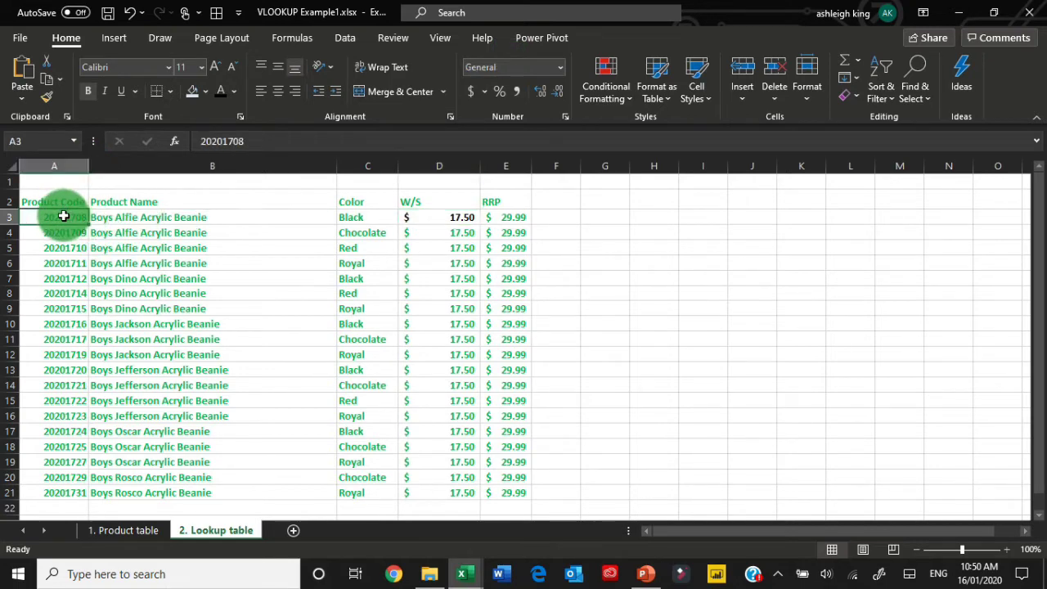
click(94, 529)
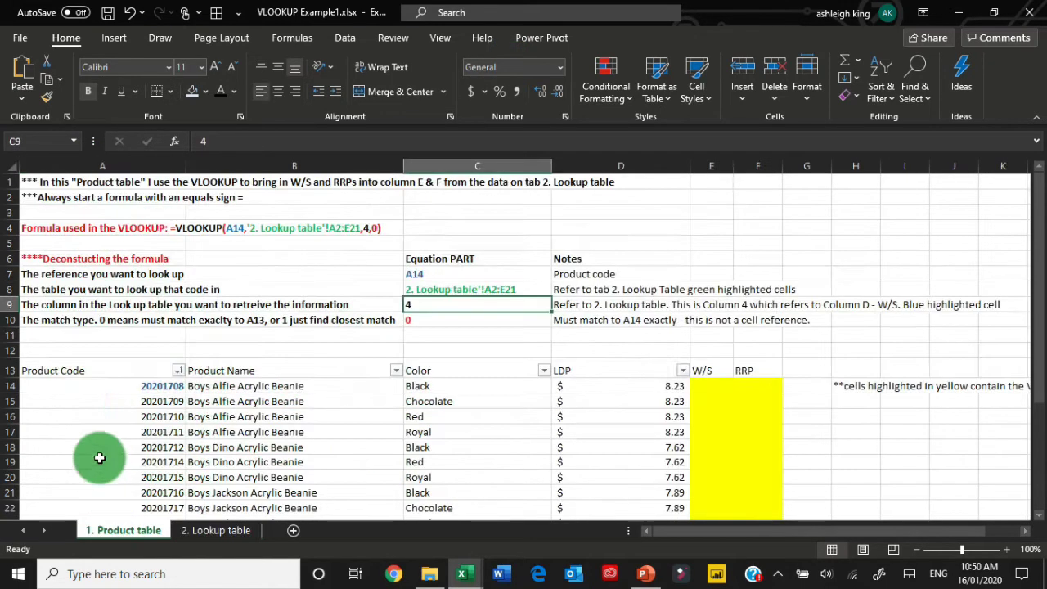
click(208, 530)
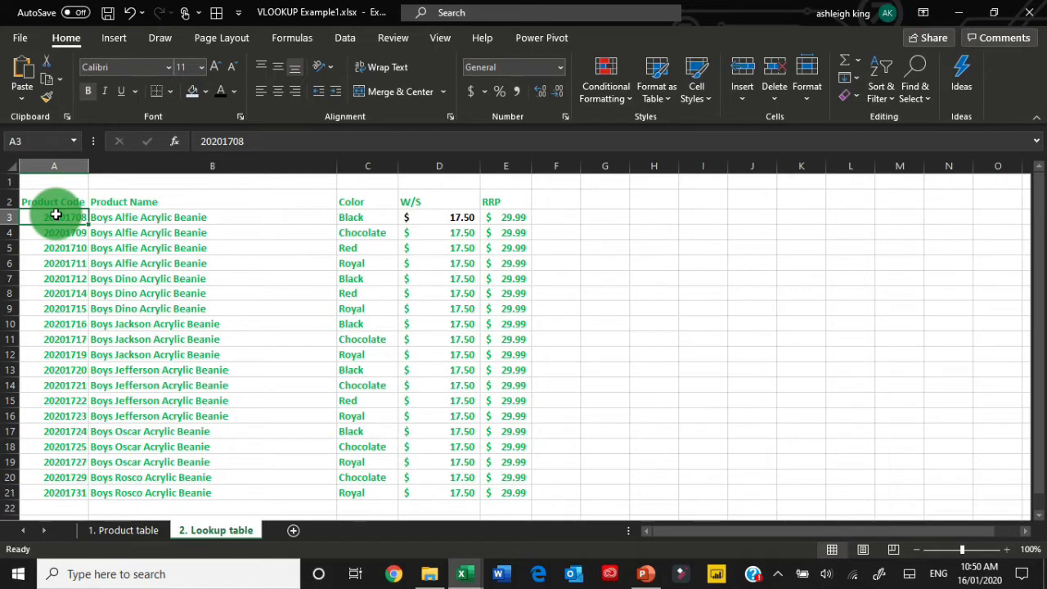
key(Right)
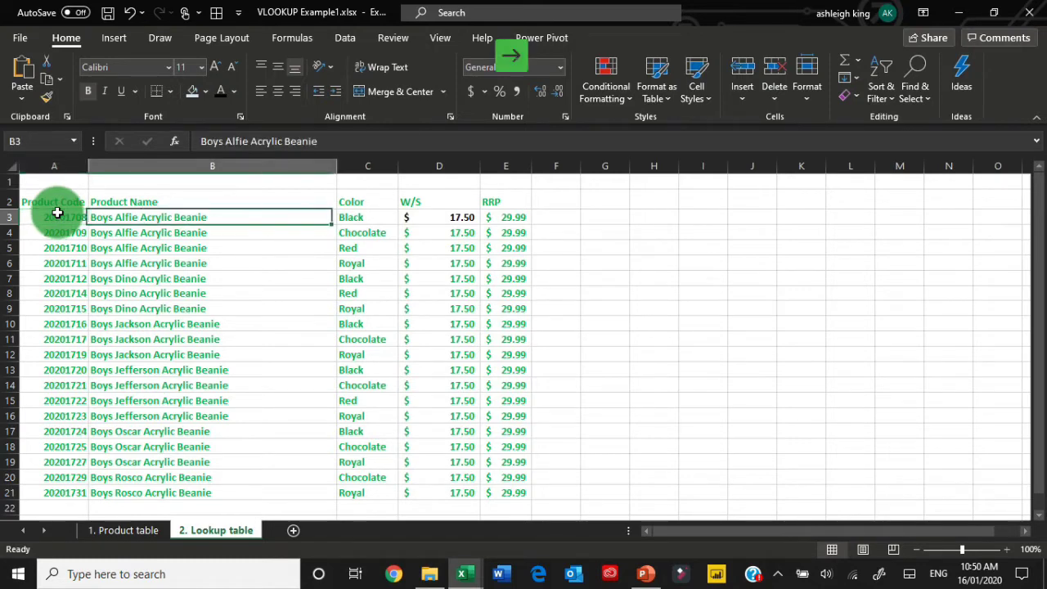
key(Right)
key(Right)
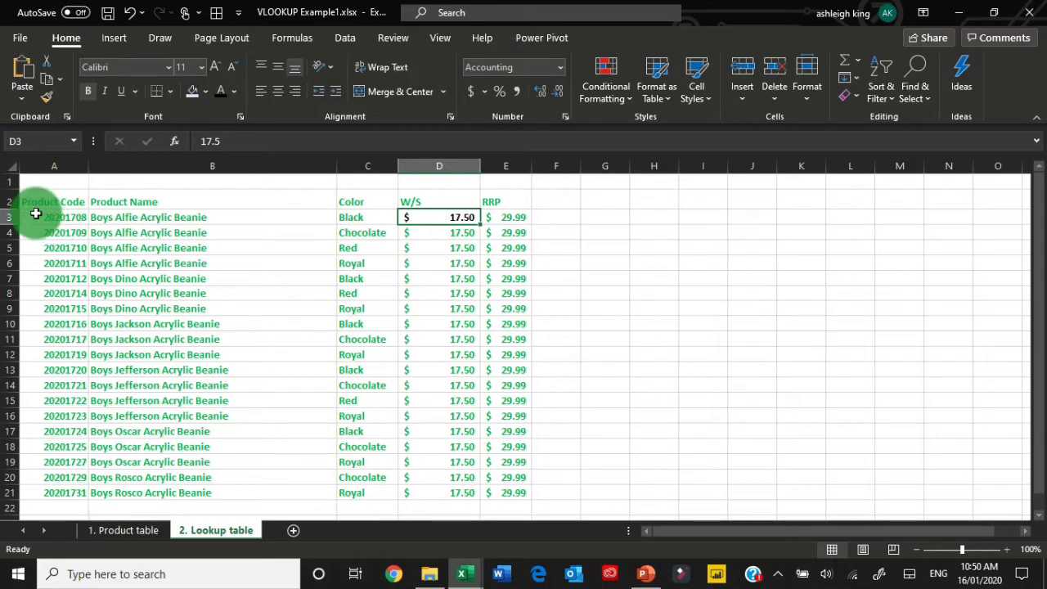
Start a VLOOKUP formula in the W/S cell E14 of the Product table with product code A14 as the lookup value.
click(123, 530)
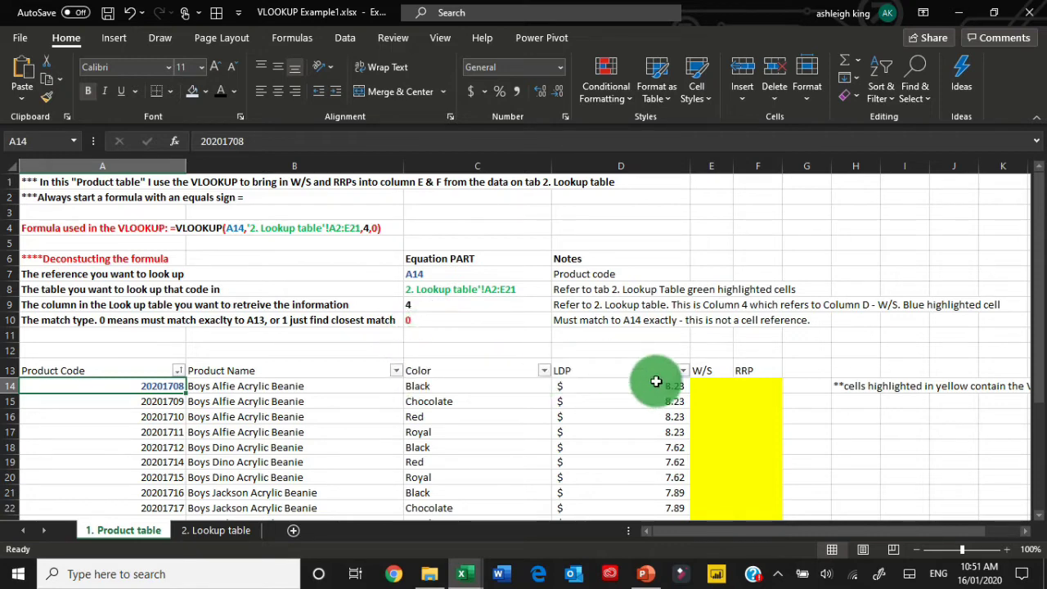
click(708, 385)
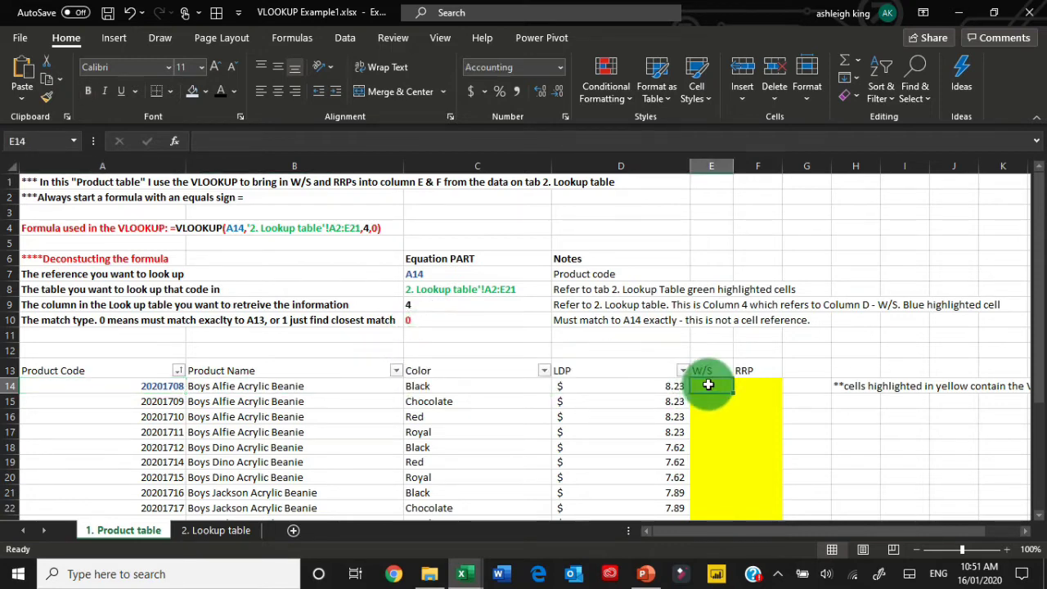
text(=vloo)
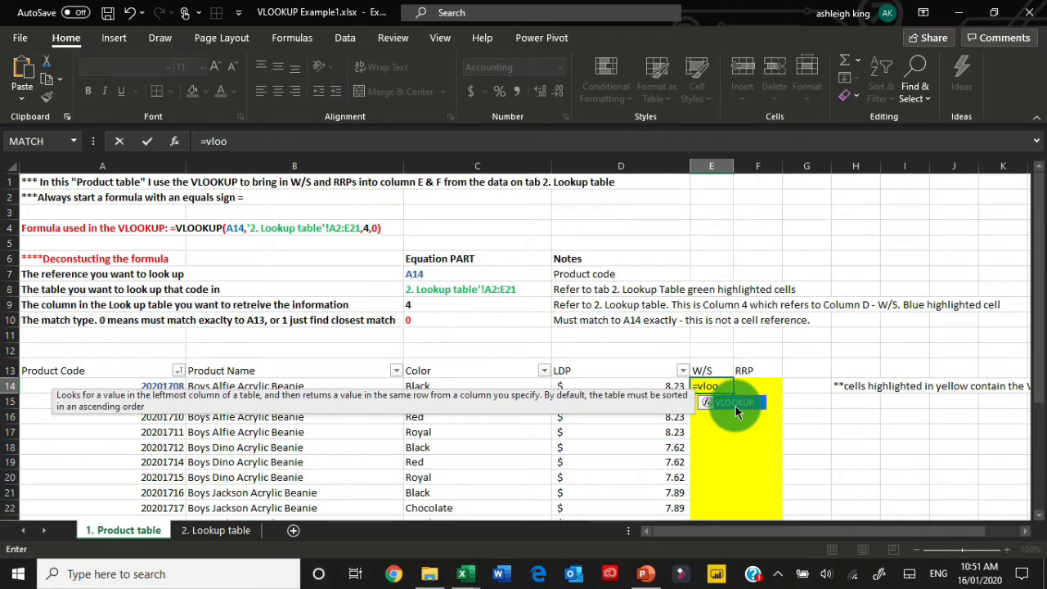
double_click(732, 402)
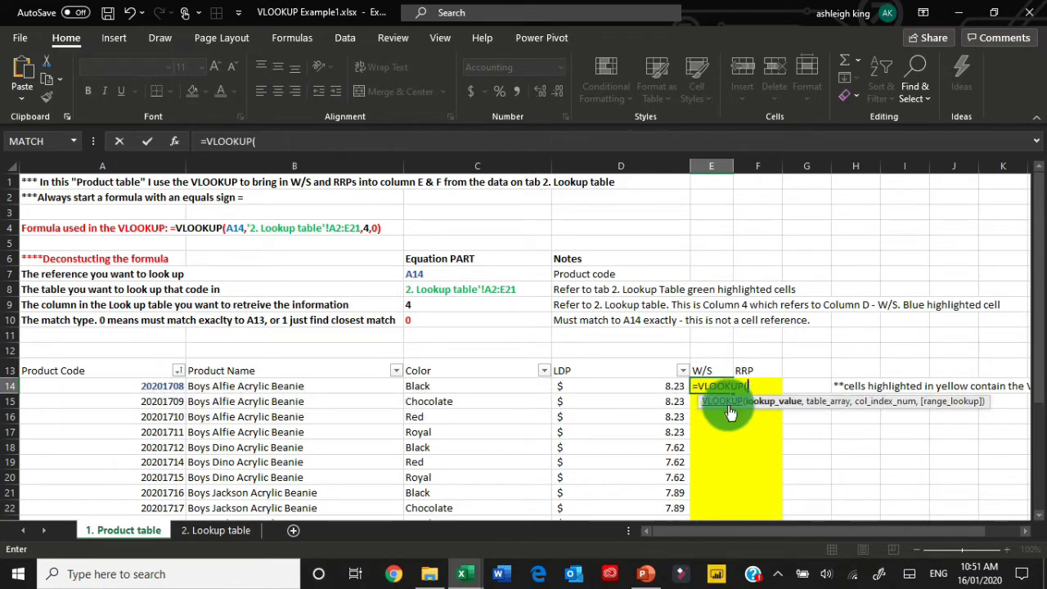
click(88, 386)
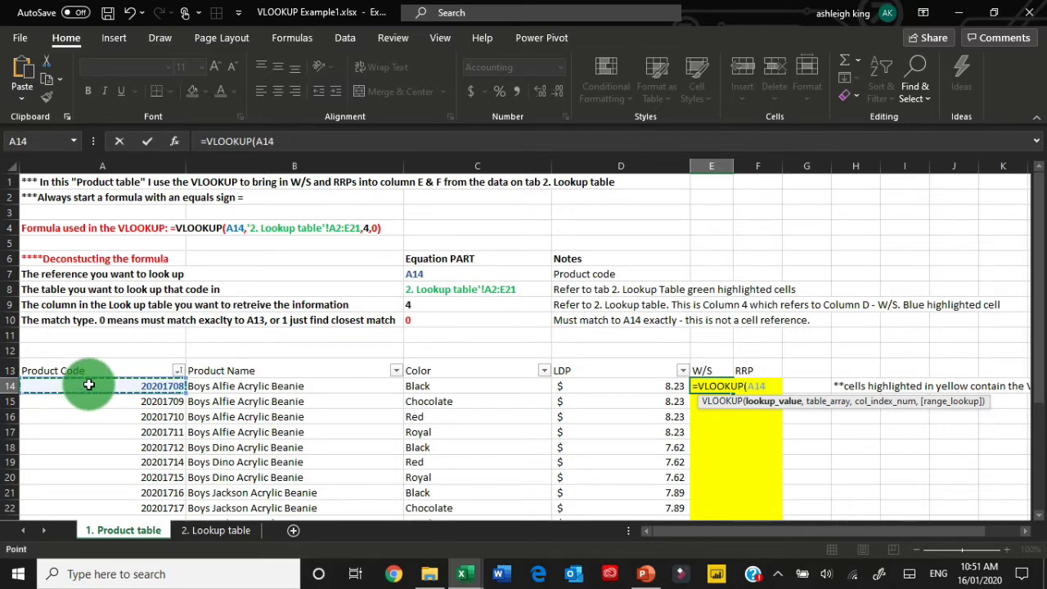
text(,)
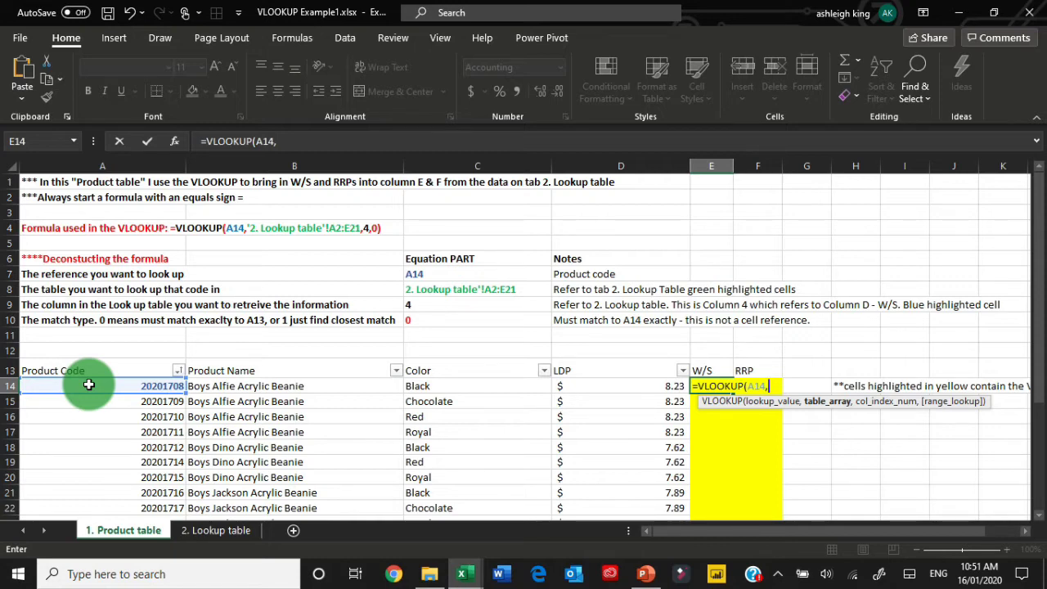
Set the W/S formula's table array to A2:E21 on the Lookup table sheet.
click(188, 529)
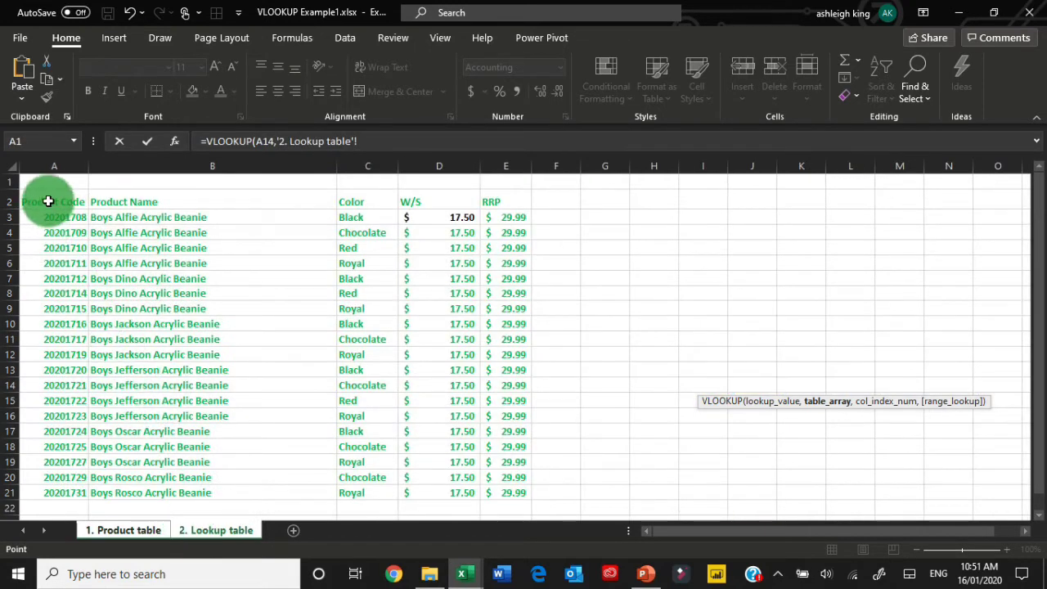
drag(44, 202, 499, 495)
text(,)
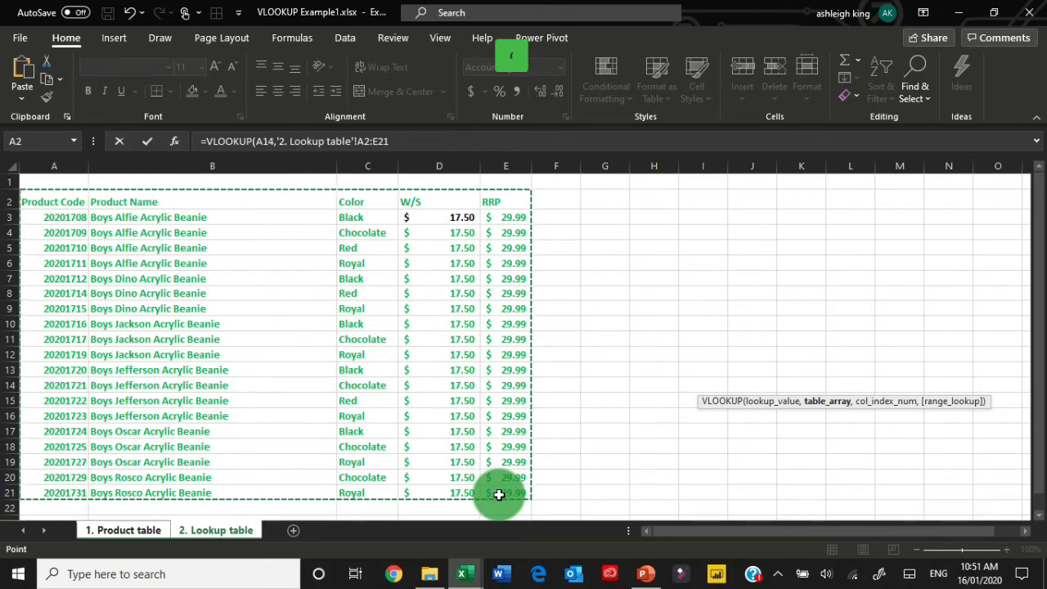
text(,)
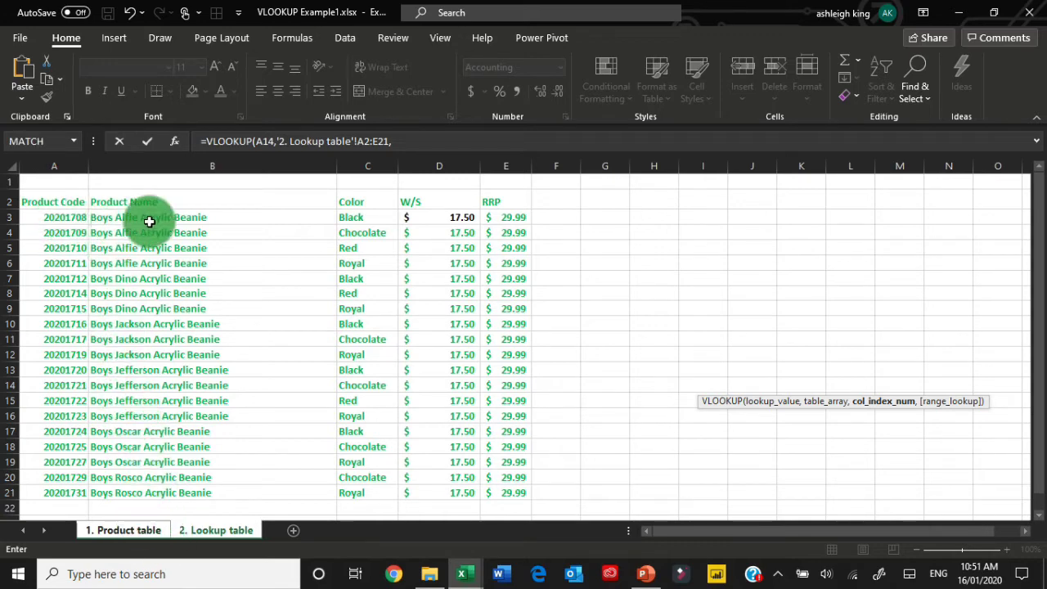
Complete the W/S formula with column index 4 and range lookup 0 for an exact match.
click(410, 146)
text(4)
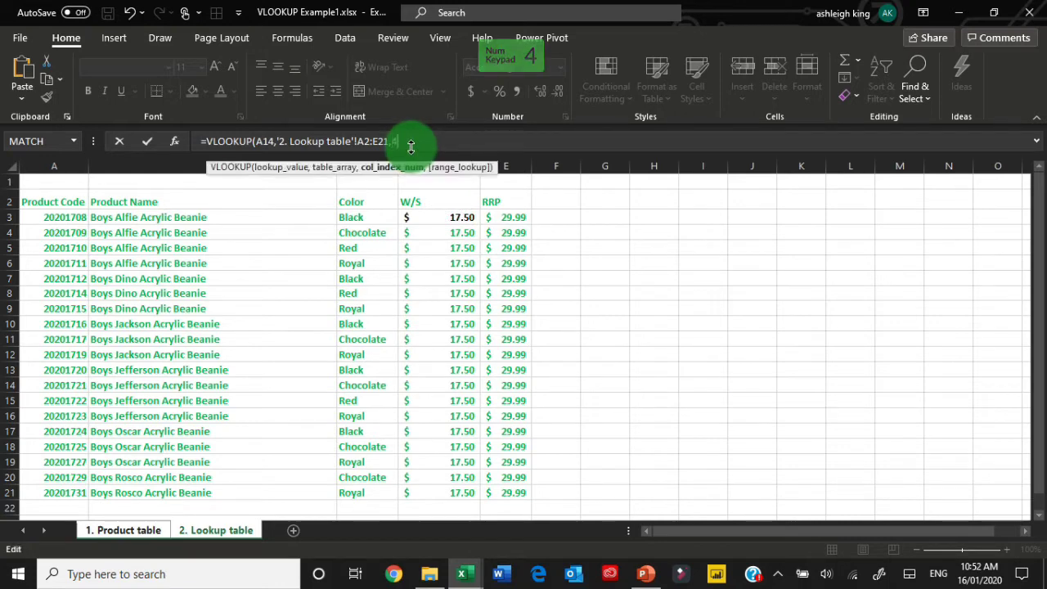
text(,)
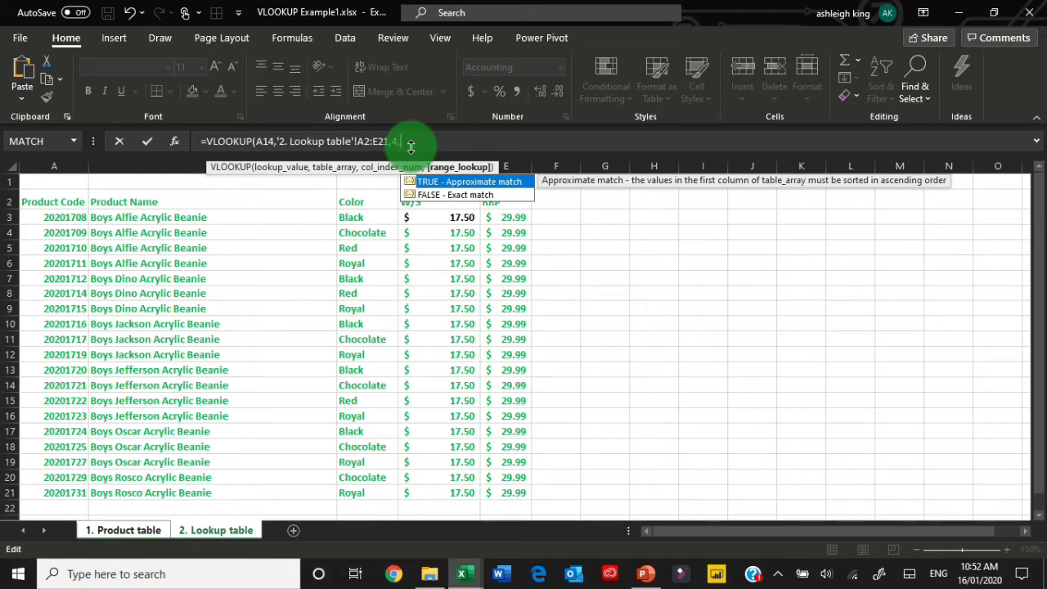
text(0)
key(BackSpace)
text(1)
key(BackSpace)
text(0)
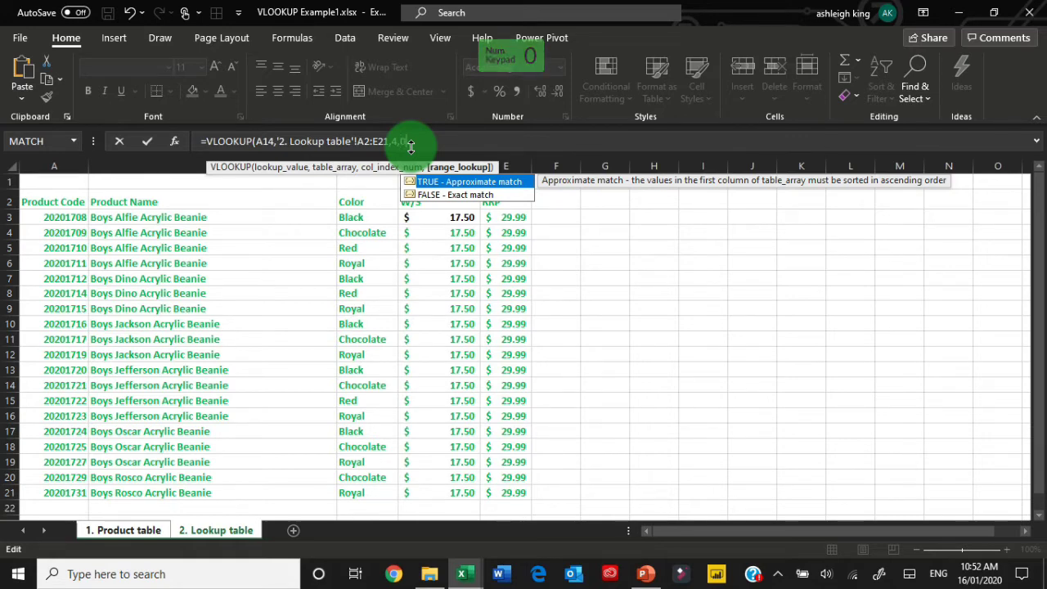
text())
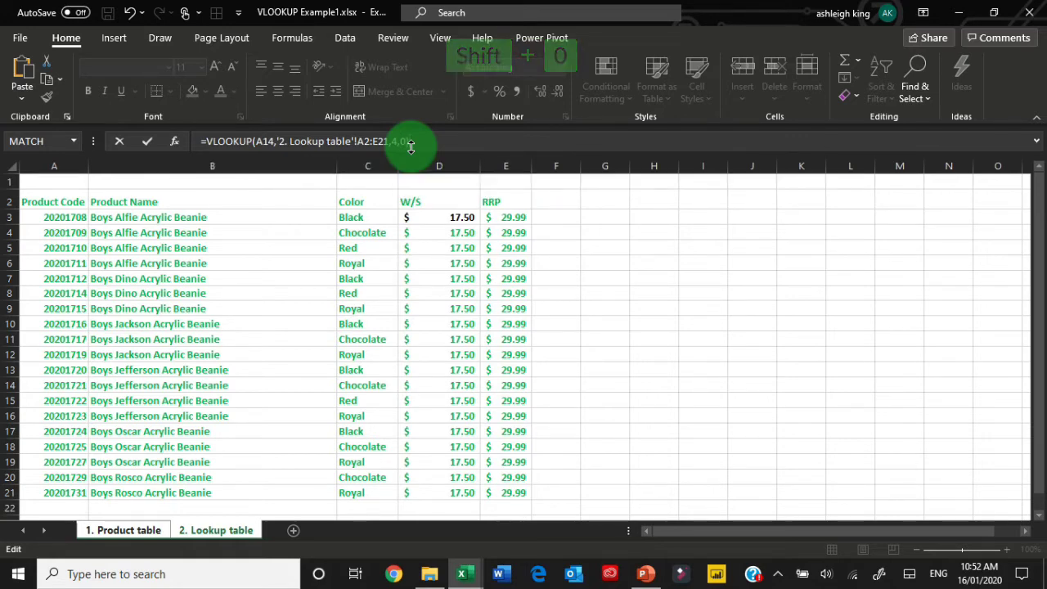
key(Return)
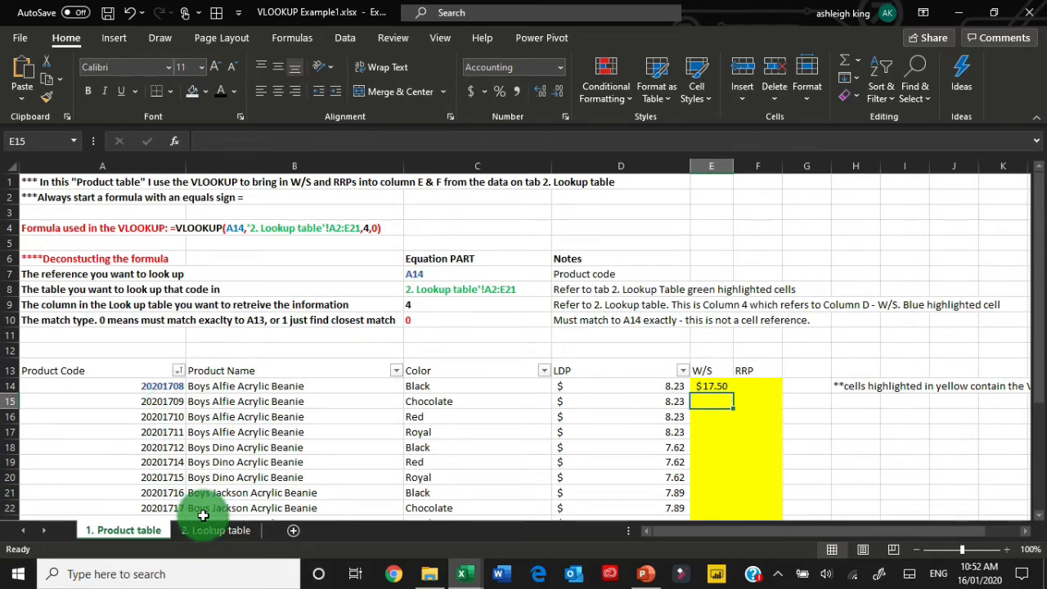
Fill the W/S formula from E14 down the column to the last product row.
click(704, 387)
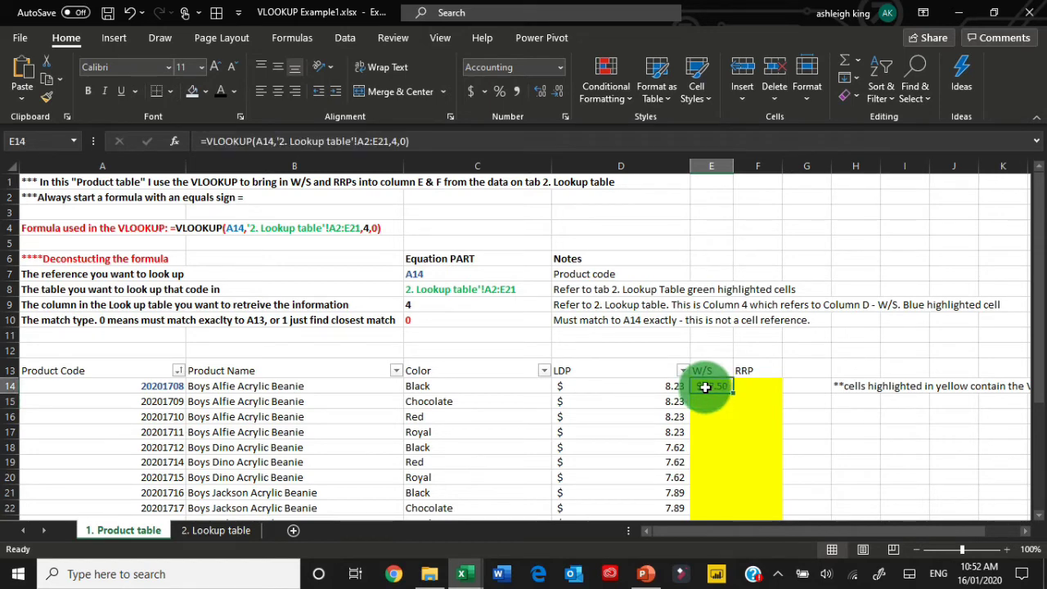
double_click(733, 393)
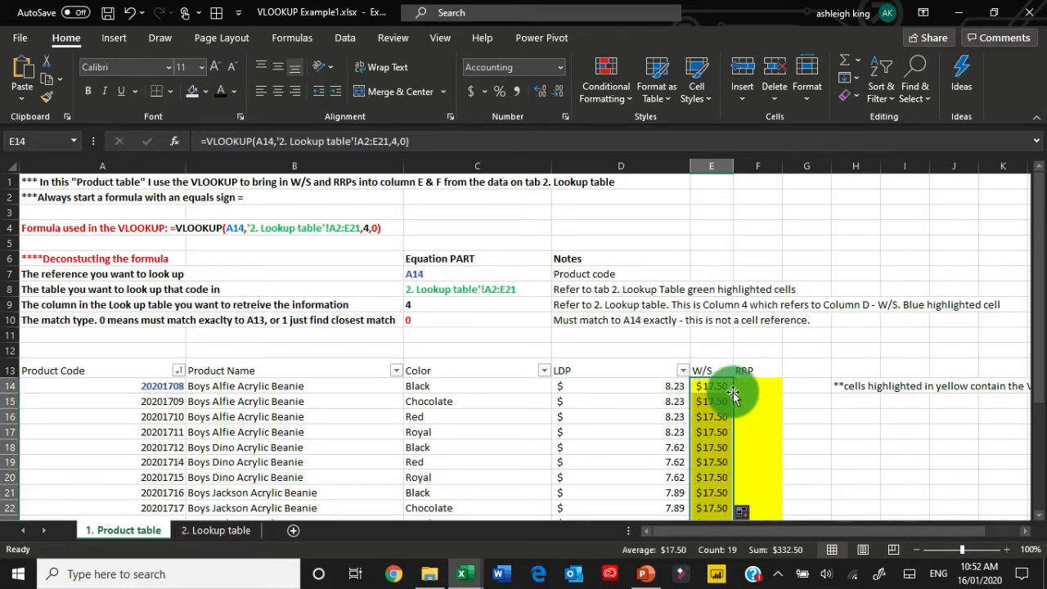
scroll(732, 396, down, 4)
scroll(732, 396, up, 4)
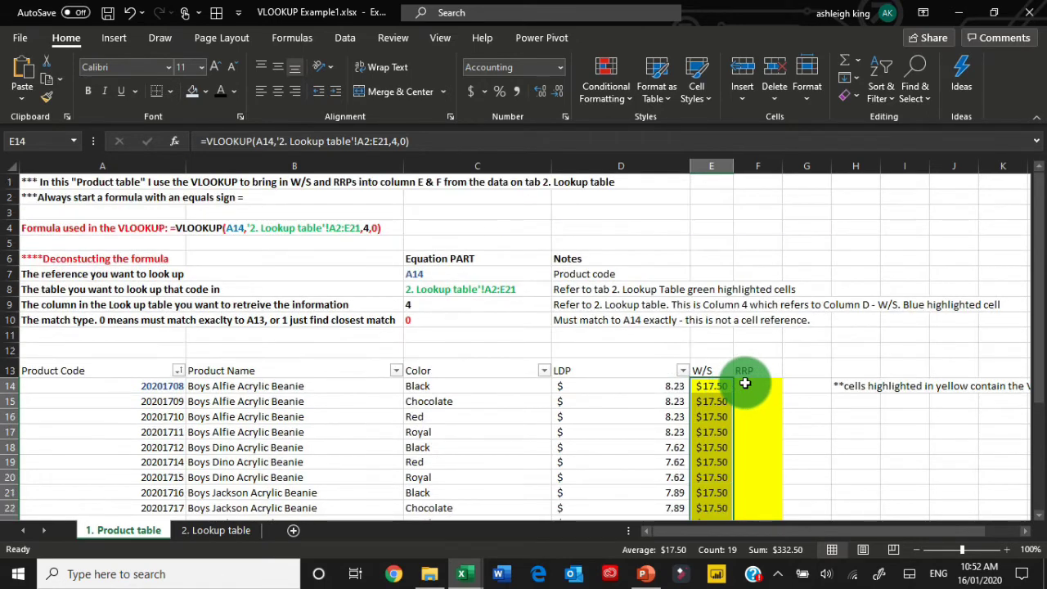
Start a VLOOKUP formula in the RRP cell F14 with product code A14 as the lookup value.
click(745, 385)
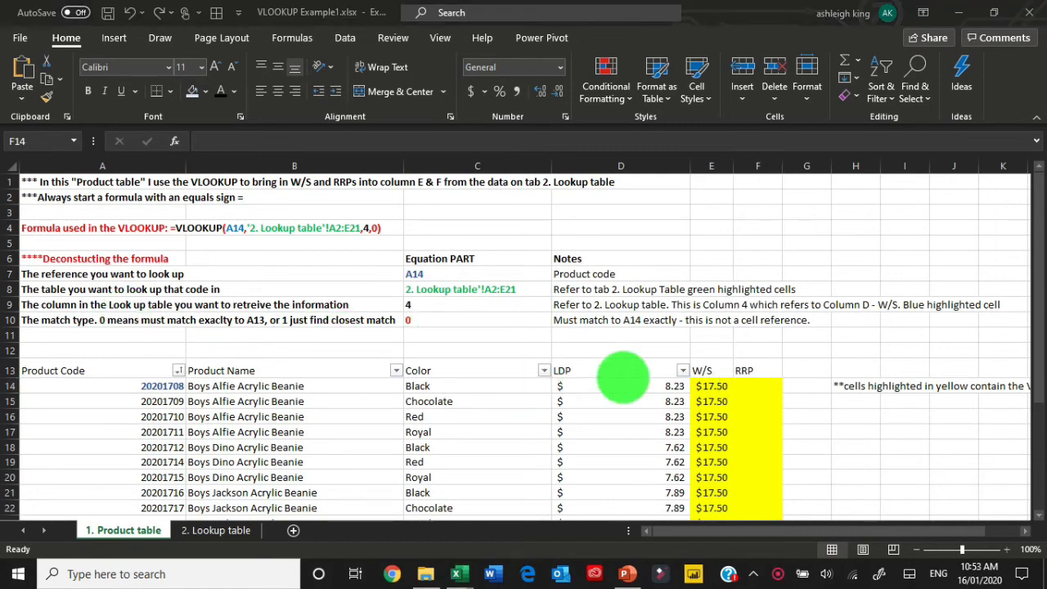
click(744, 384)
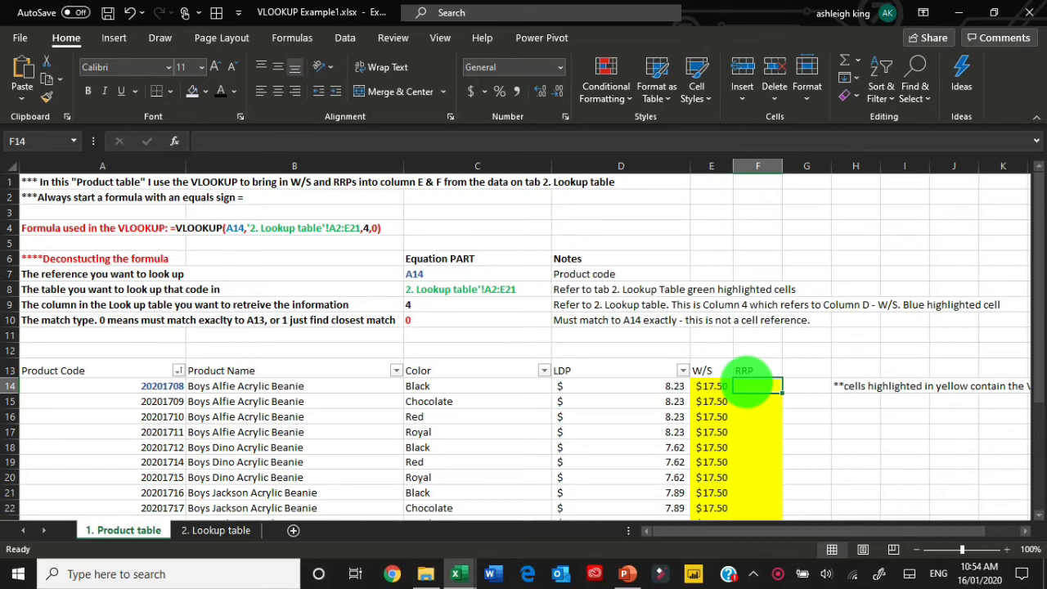
text(=vl)
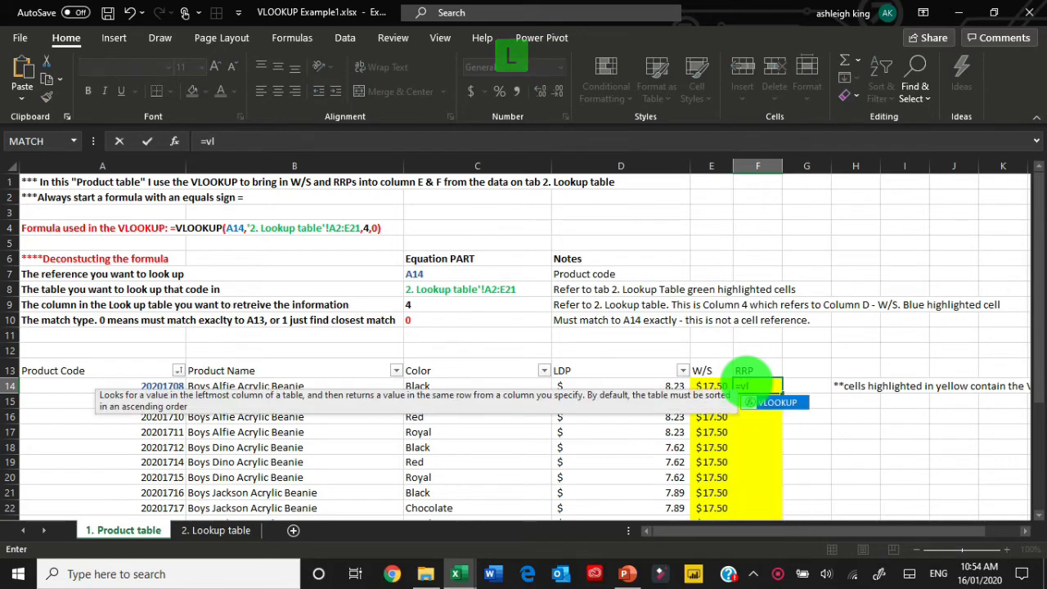
double_click(776, 401)
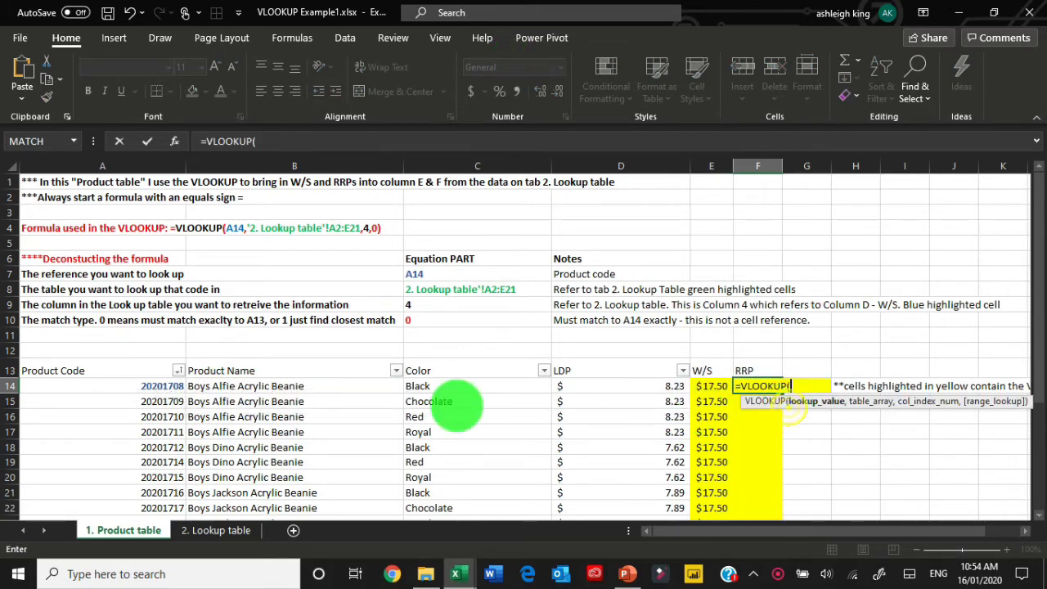
click(122, 386)
text(,)
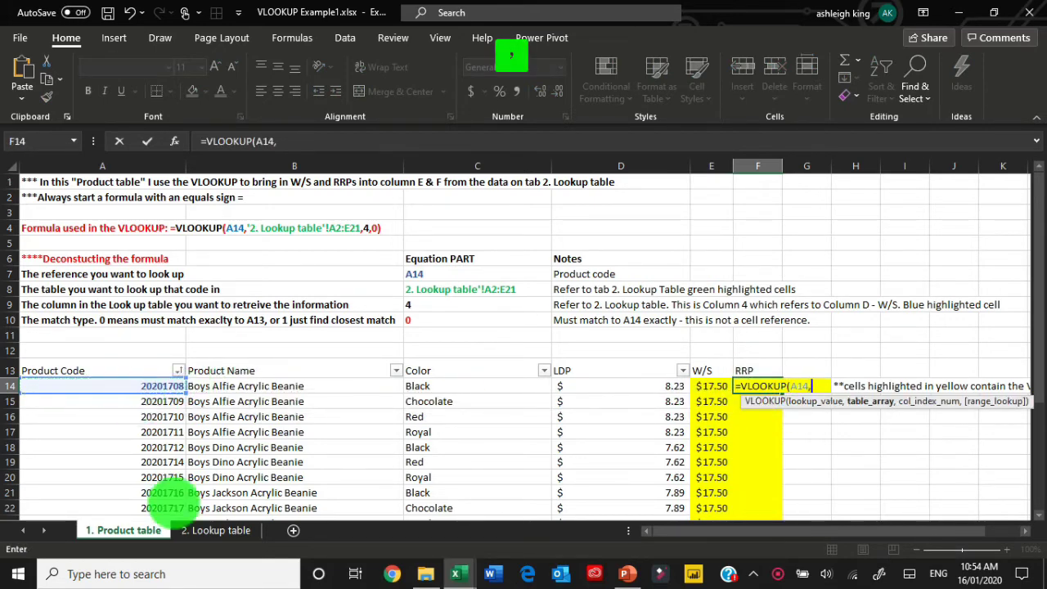
Set the RRP formula's table array to A2:E21 on the Lookup table sheet.
click(215, 530)
drag(50, 201, 487, 489)
text(,)
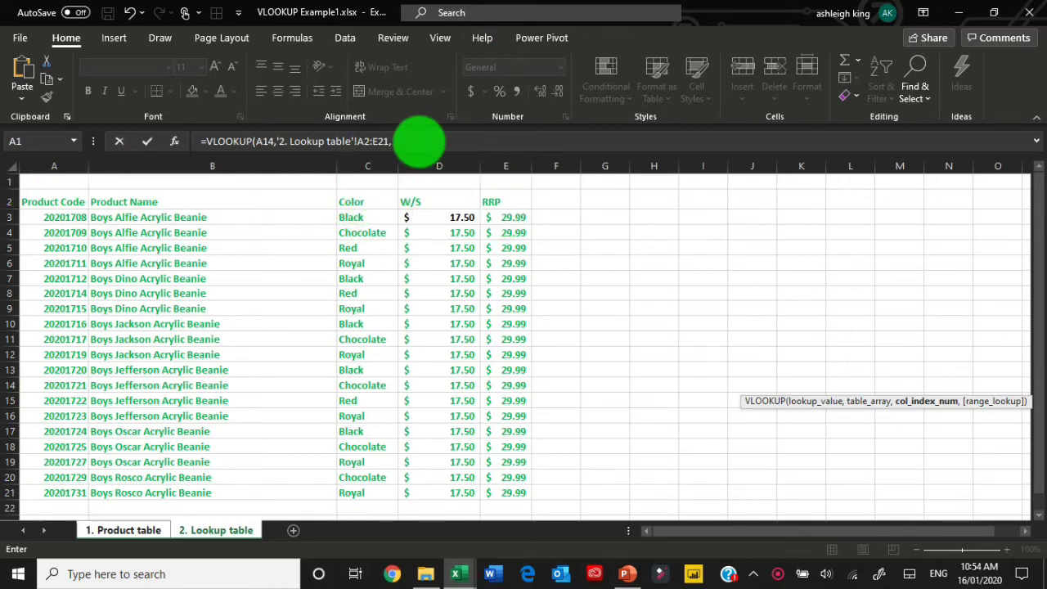
Complete the RRP formula with column index 5 and range lookup 0 for an exact match.
click(418, 141)
text(5,)
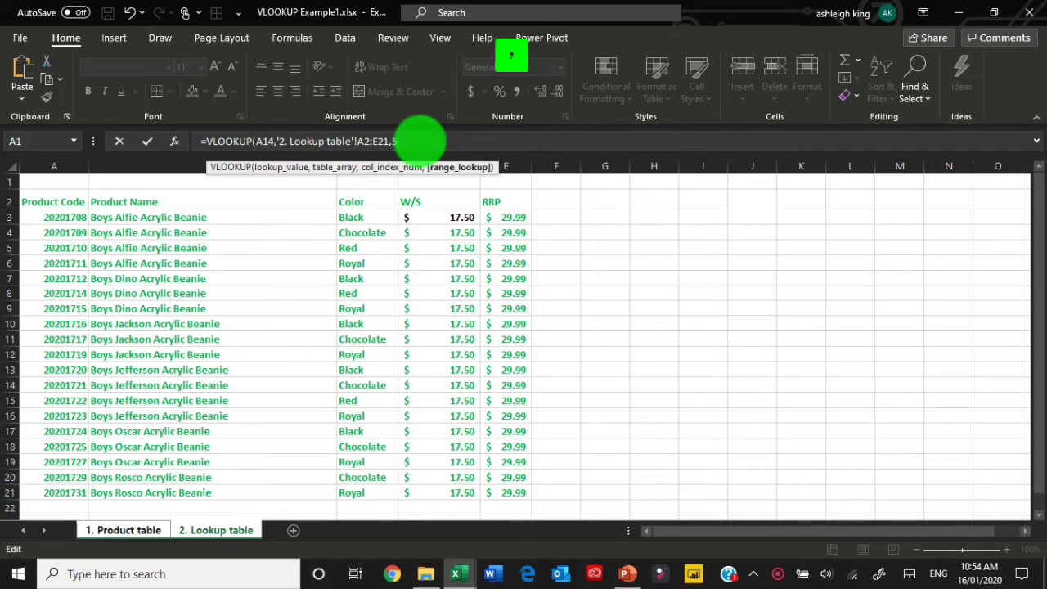
text(0)
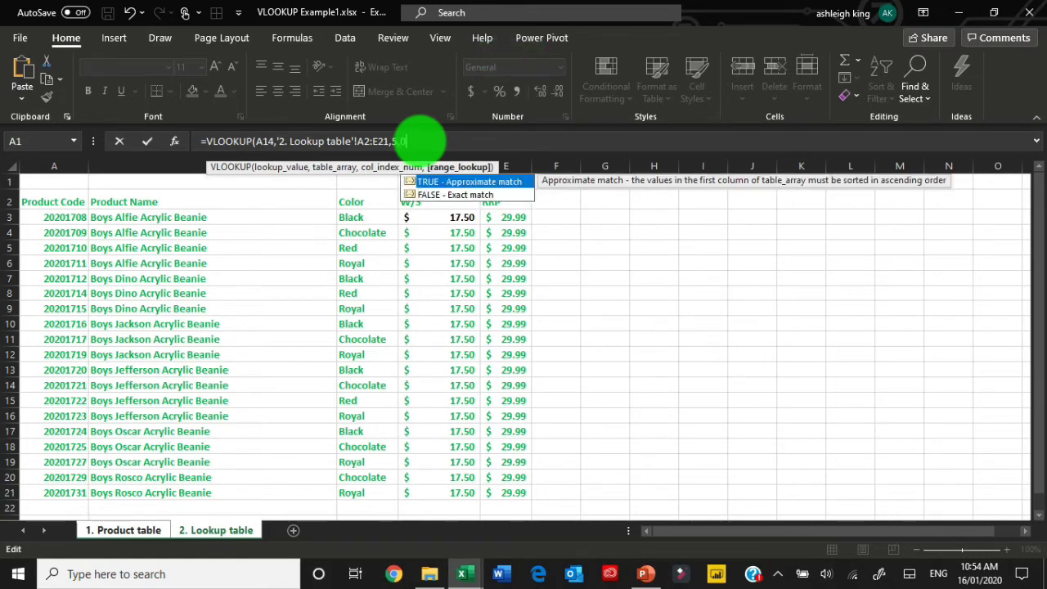
text())
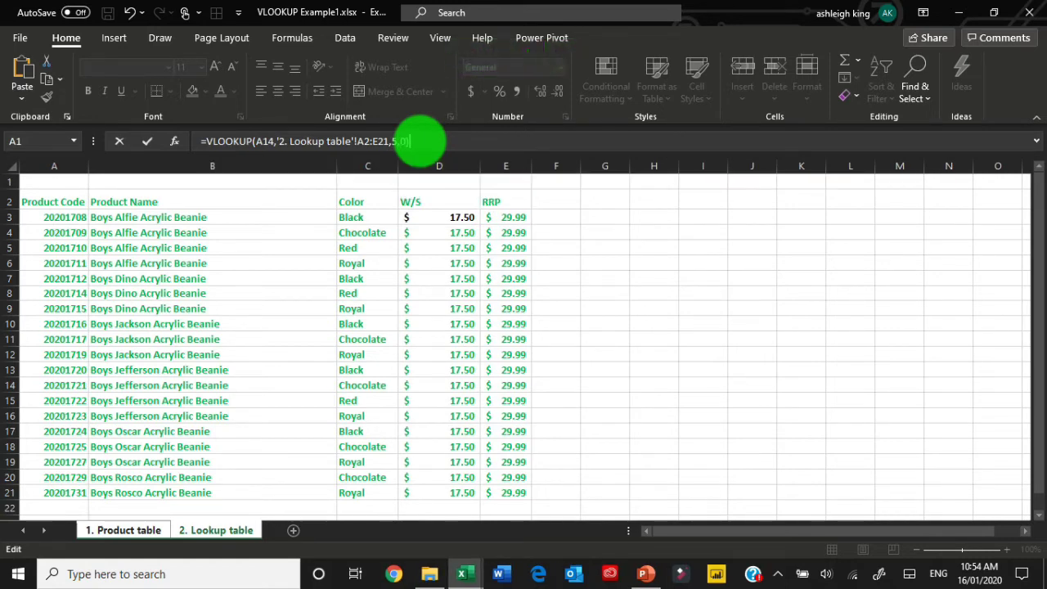
key(Return)
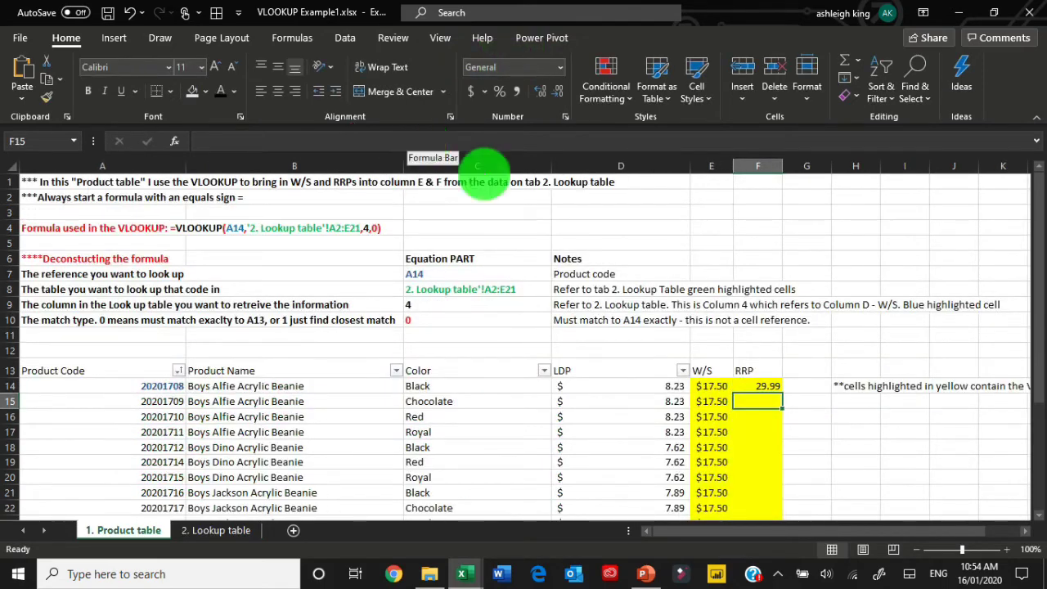
Fill the RRP formula from F14 down the column to the last product row, F32.
click(752, 386)
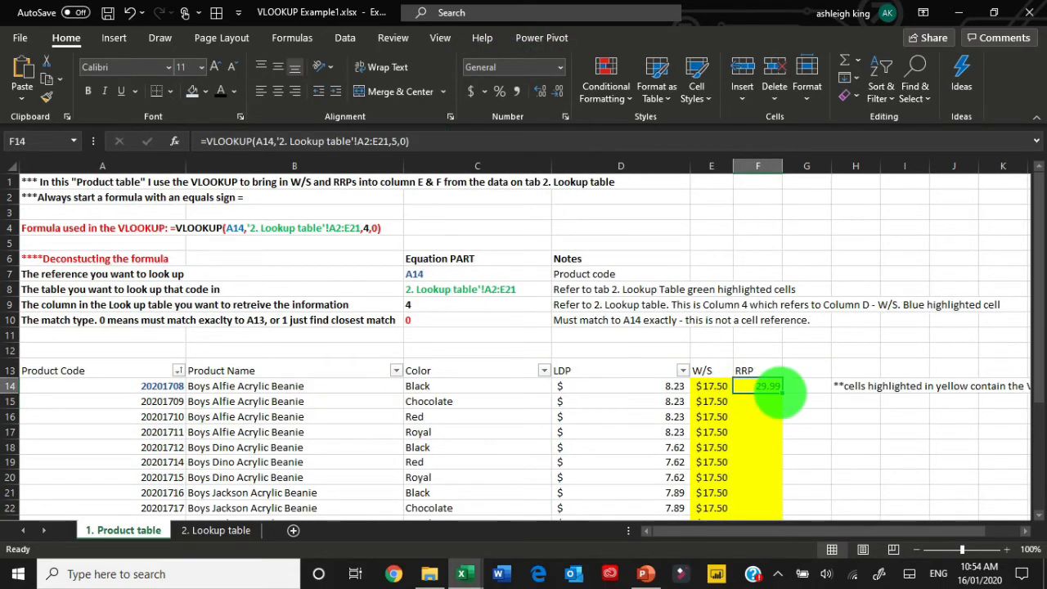
double_click(781, 392)
scroll(761, 398, down, 4)
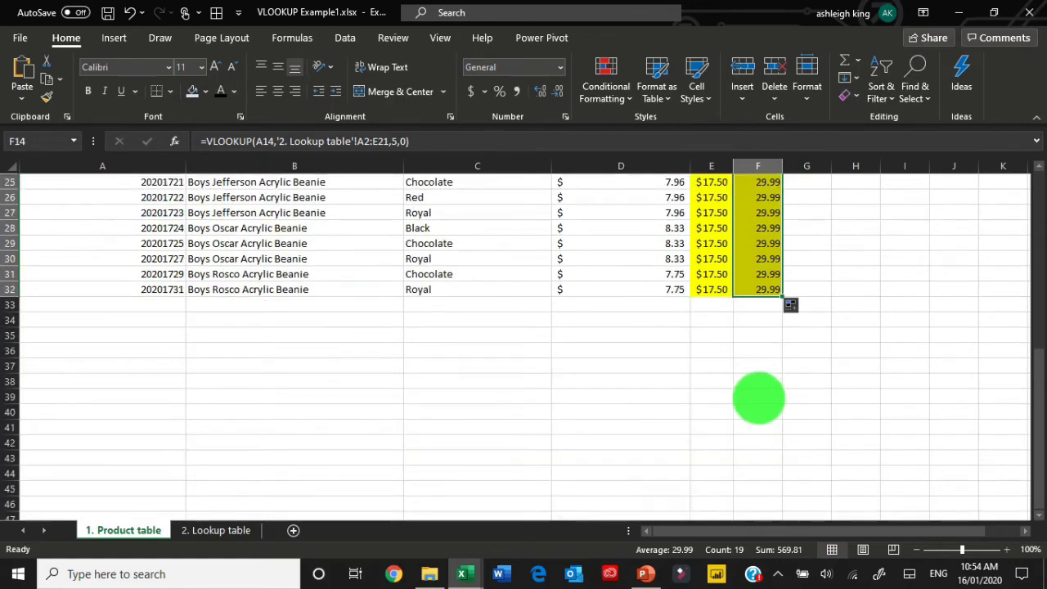
scroll(759, 399, up, 8)
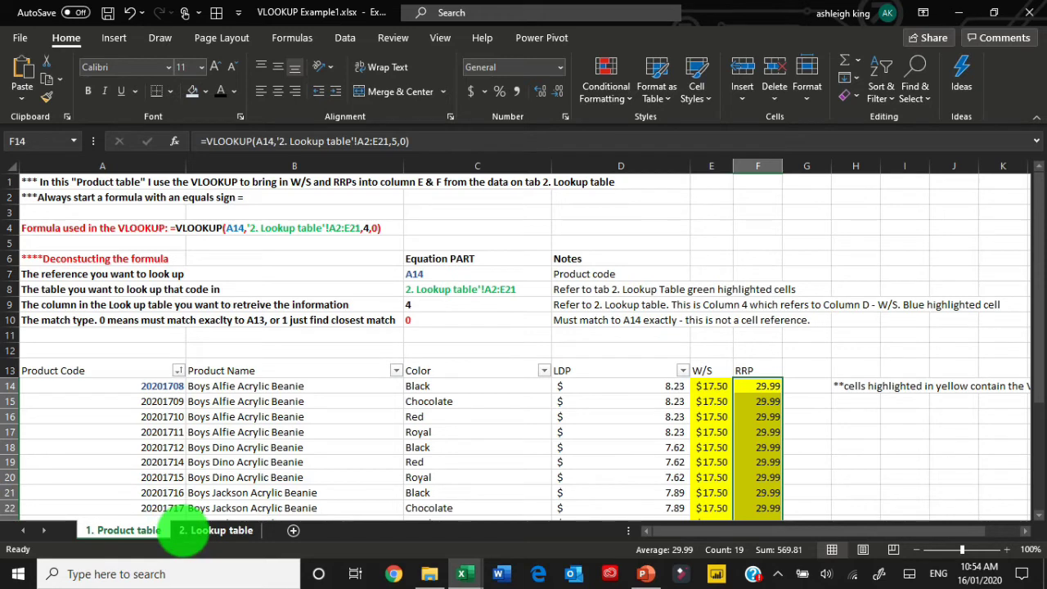
Compare the Product table's lookup code in A14 with the Product Code column that starts the table array on the Lookup table sheet.
click(187, 529)
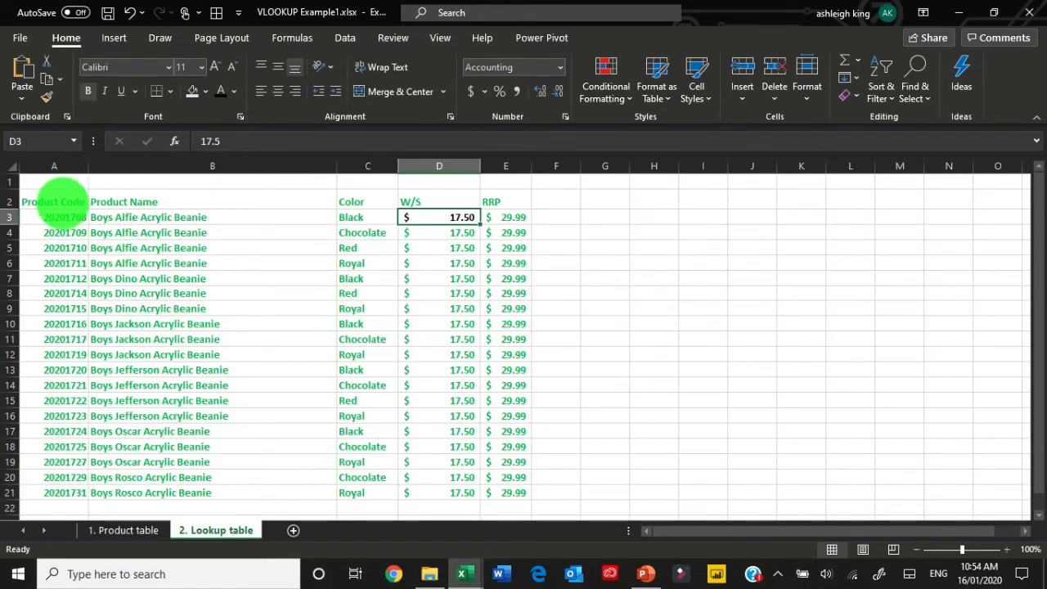
drag(59, 201, 64, 301)
click(64, 340)
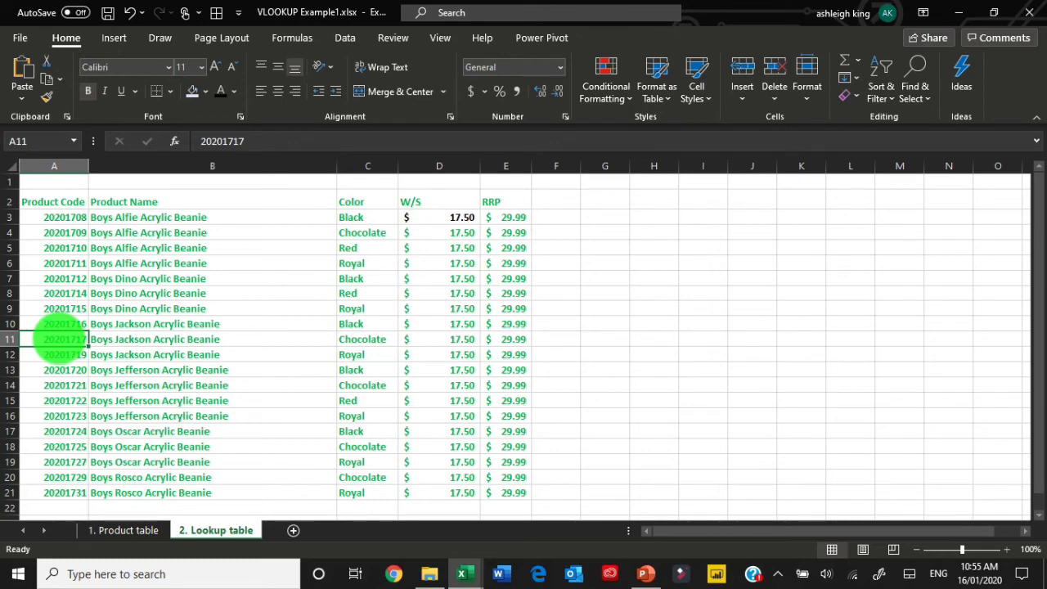
click(102, 527)
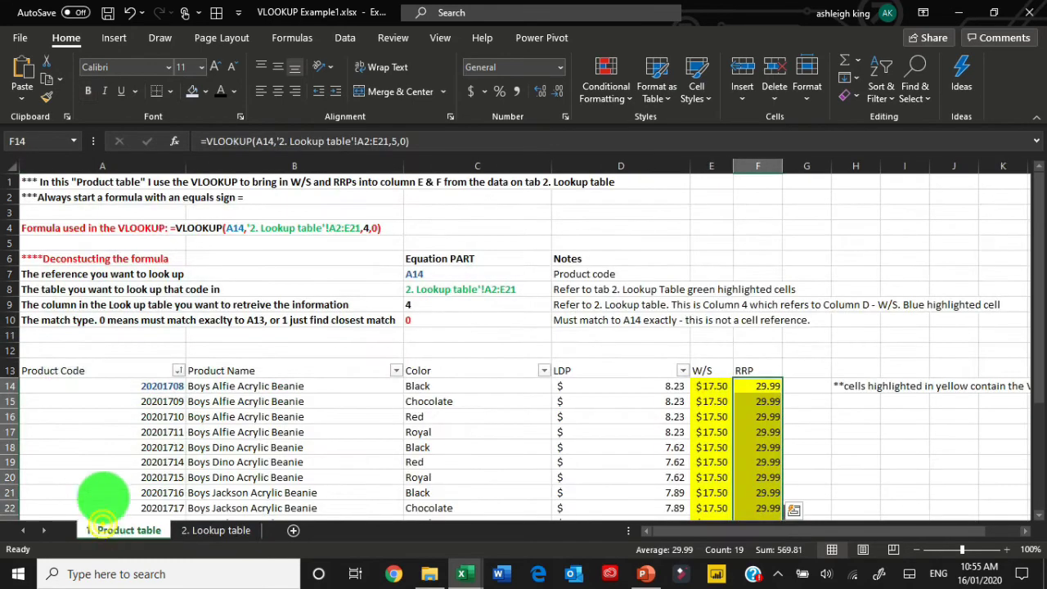
click(72, 381)
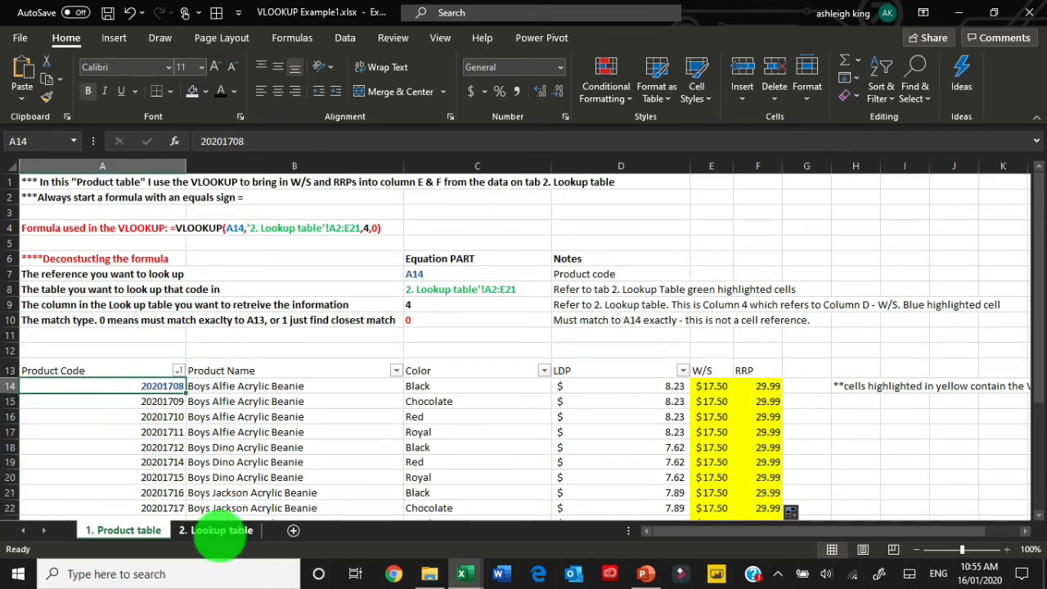
click(219, 531)
click(68, 202)
drag(69, 198, 65, 220)
click(54, 217)
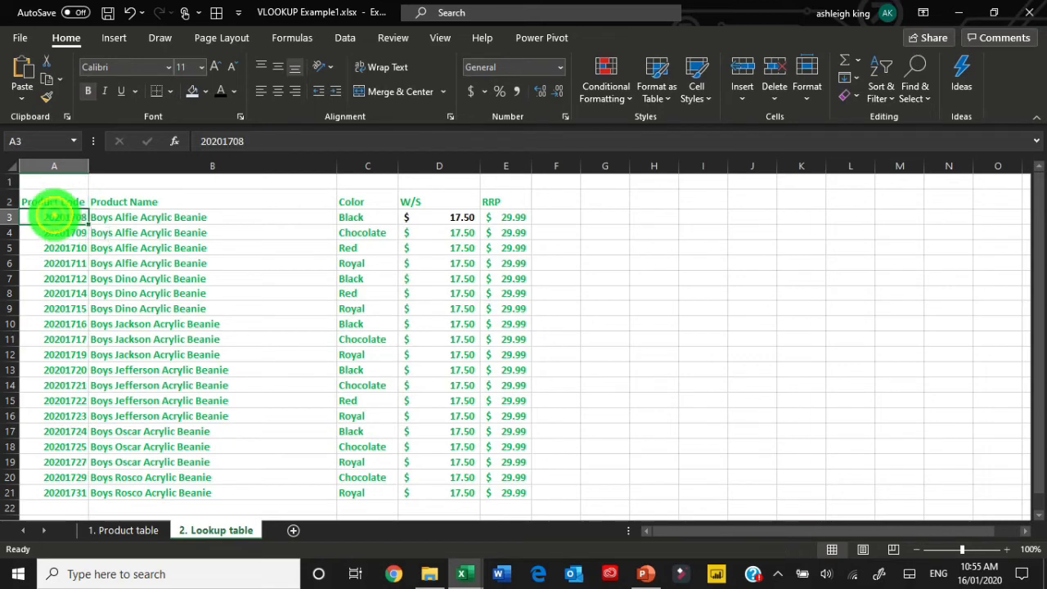
Examine the Product Code column, A2:A21 on the Lookup table sheet, as the column VLOOKUP searches, checking it against the Product table sheet.
drag(53, 202, 54, 492)
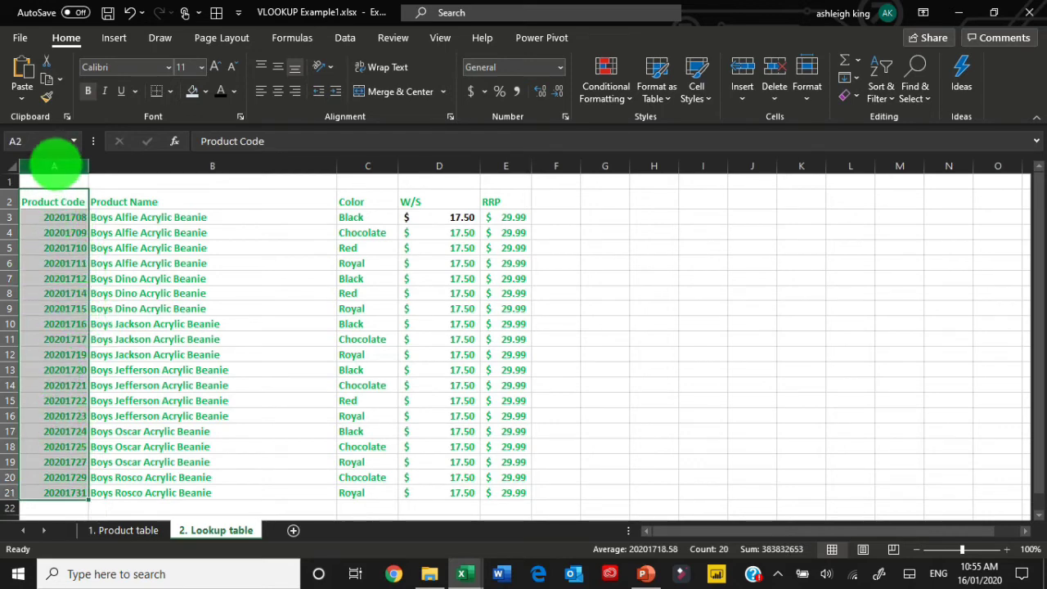
click(54, 166)
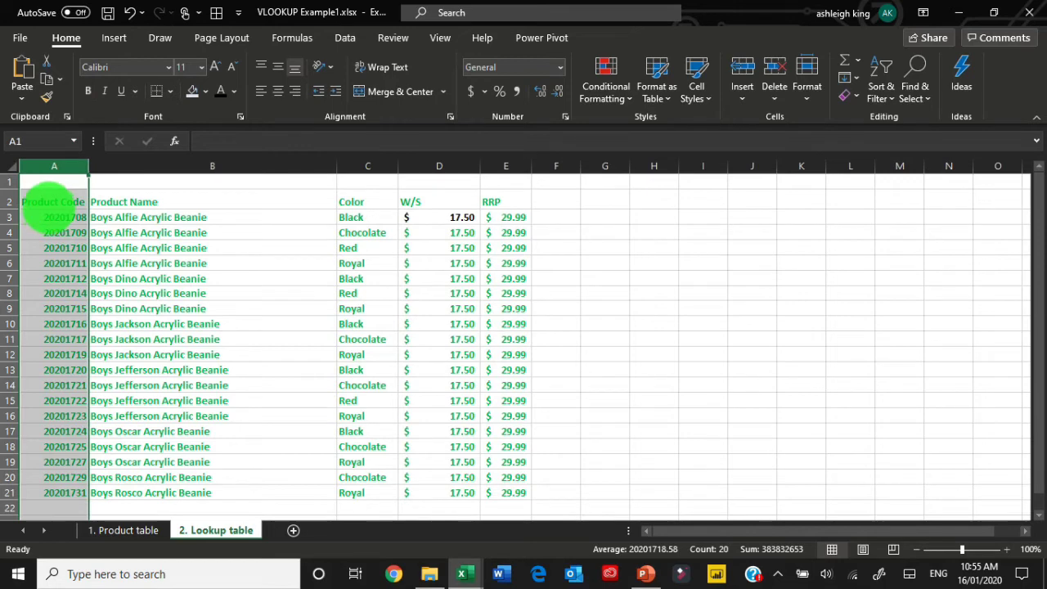
click(51, 201)
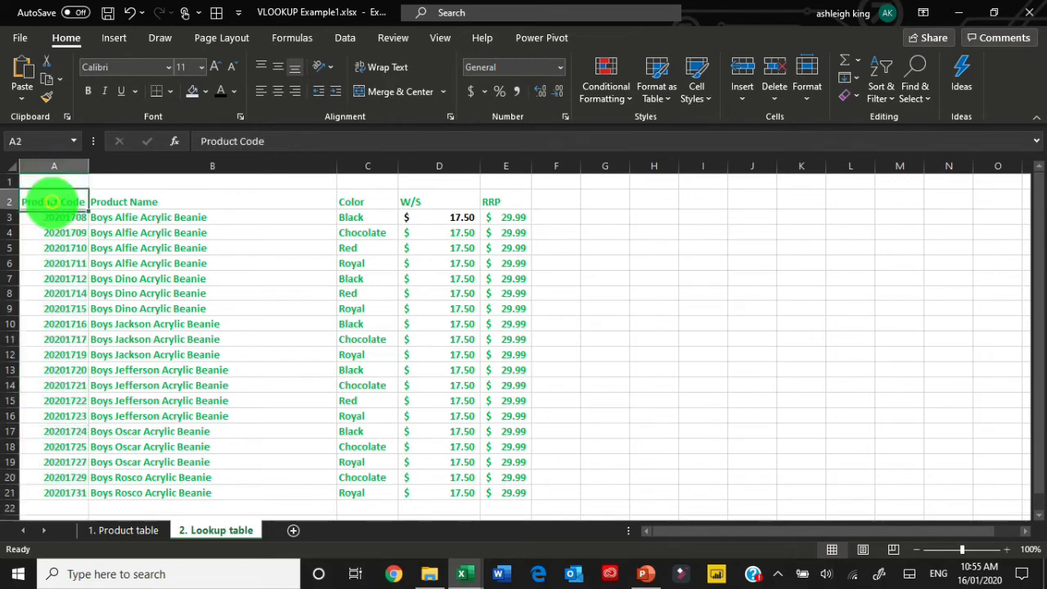
mouse_move(51, 201)
mouse_down()
mouse_move(46, 479)
mouse_move(62, 491)
mouse_up()
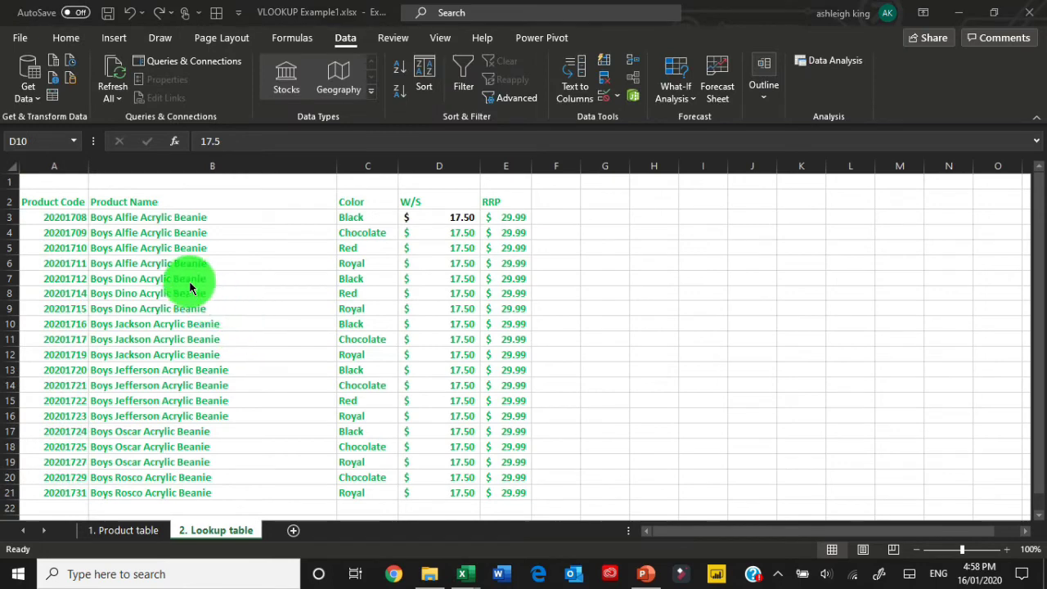
drag(51, 201, 52, 490)
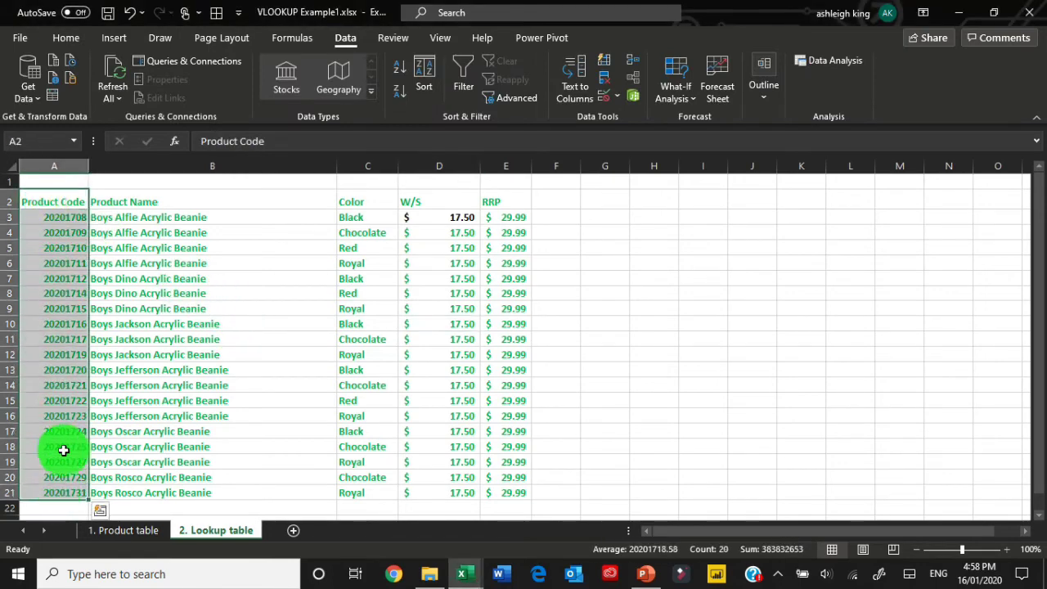
click(131, 531)
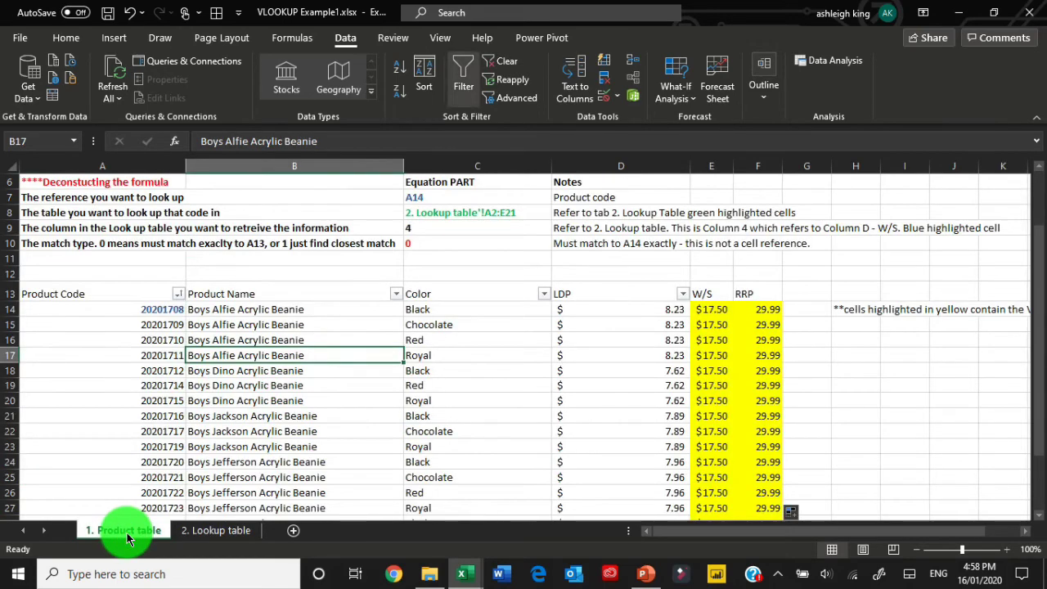
click(188, 531)
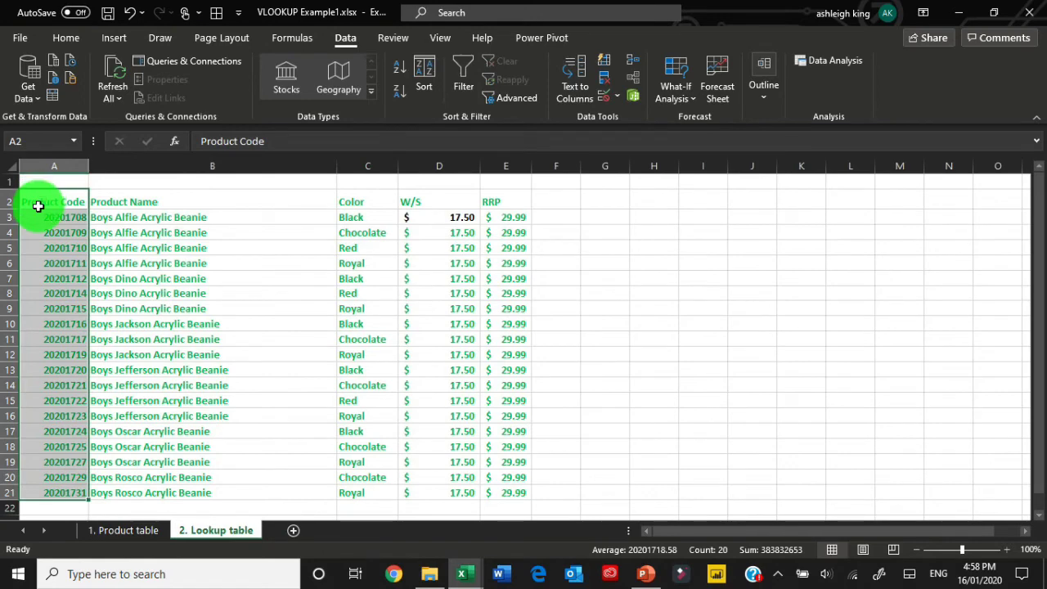
drag(37, 201, 52, 491)
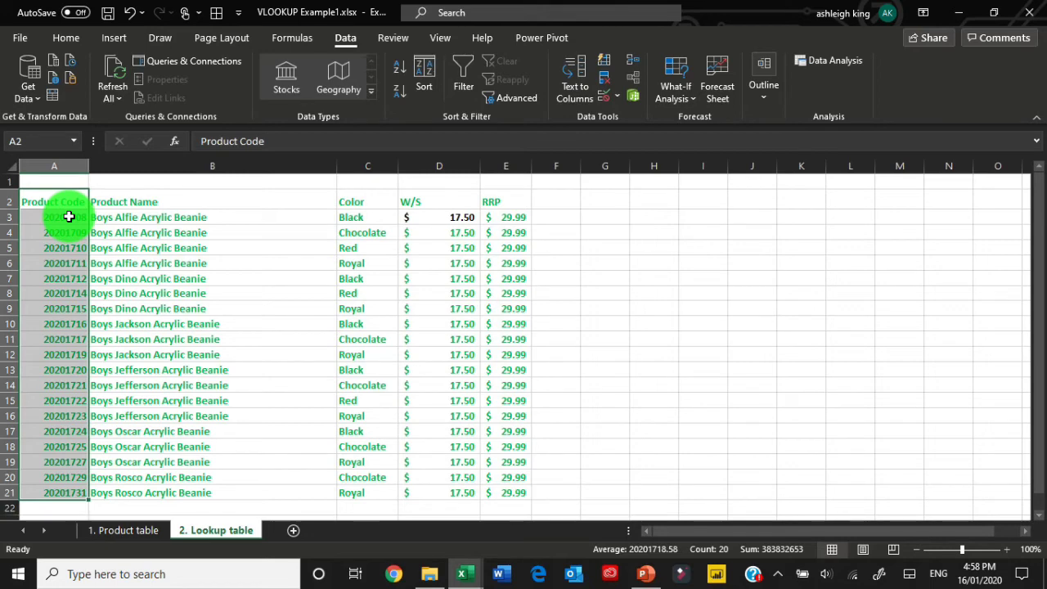
click(67, 218)
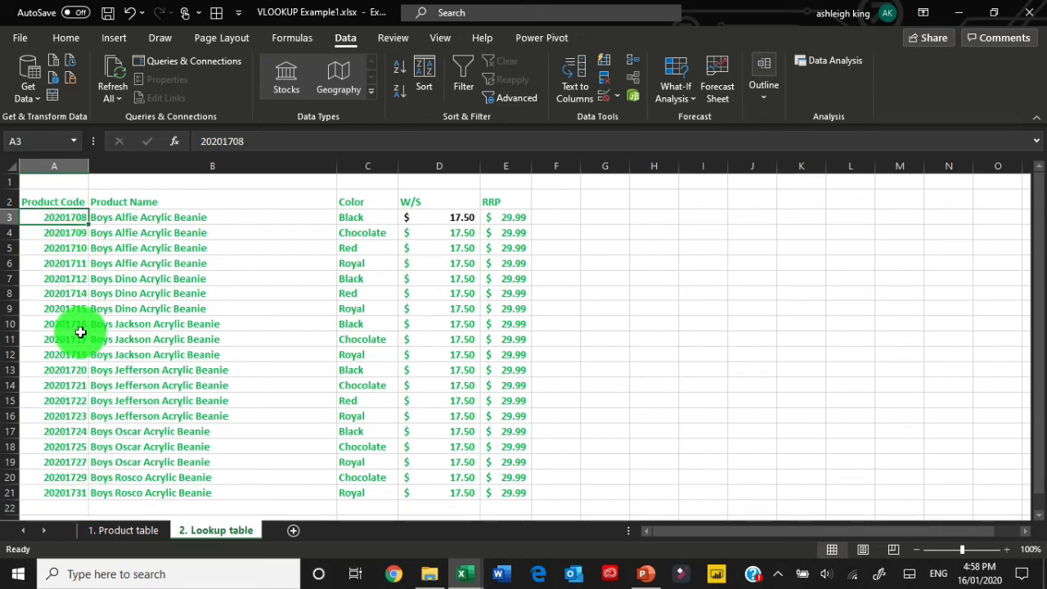
drag(59, 220, 51, 489)
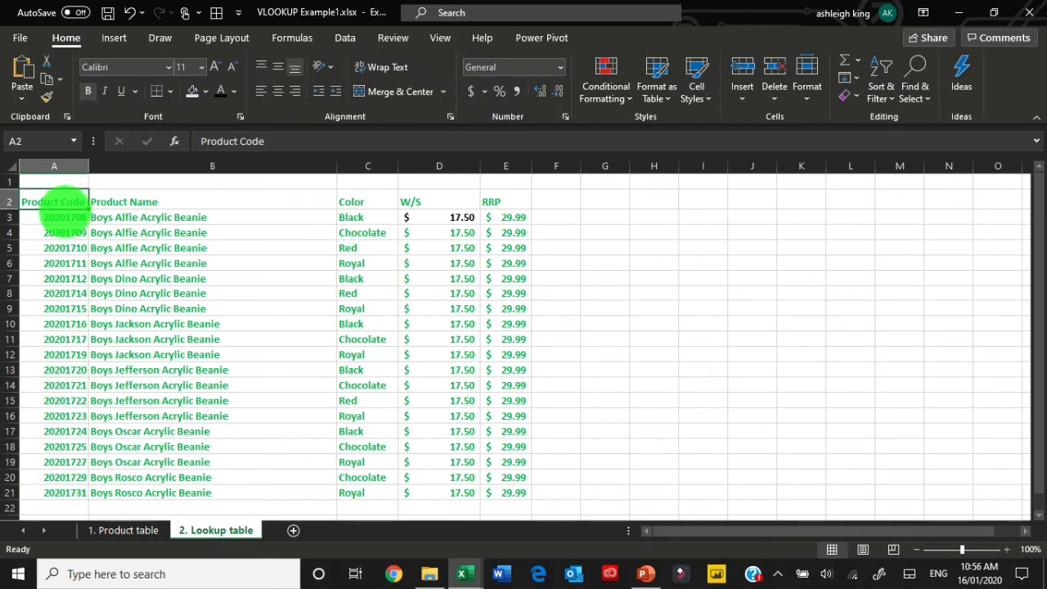
Trace how VLOOKUP reads down the product codes and across to the W/S column, using rows 8 and 7 of the Lookup table.
drag(58, 210, 59, 301)
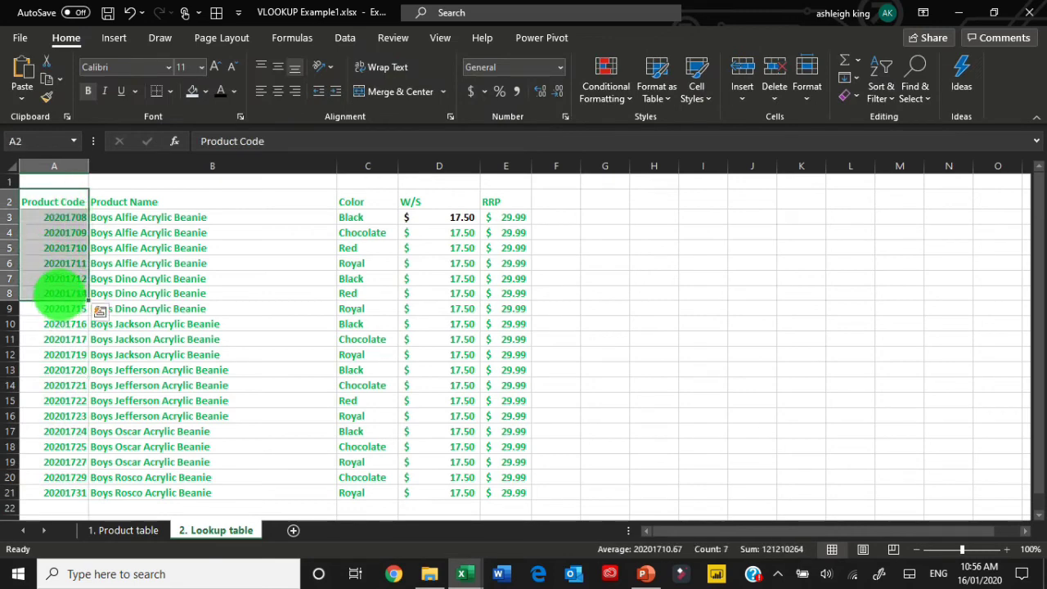
click(59, 292)
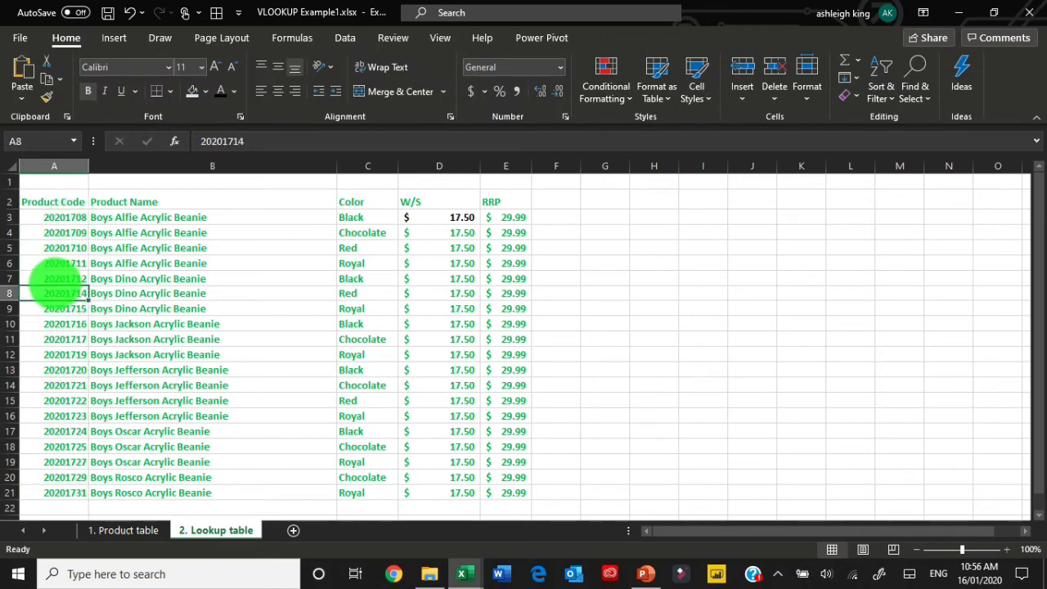
drag(59, 293, 467, 294)
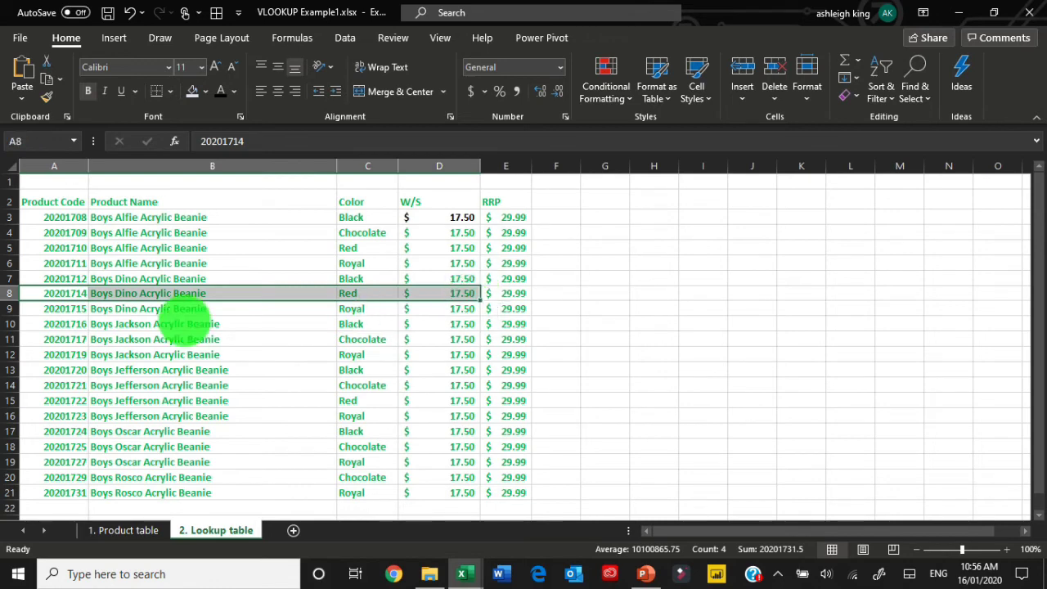
click(61, 370)
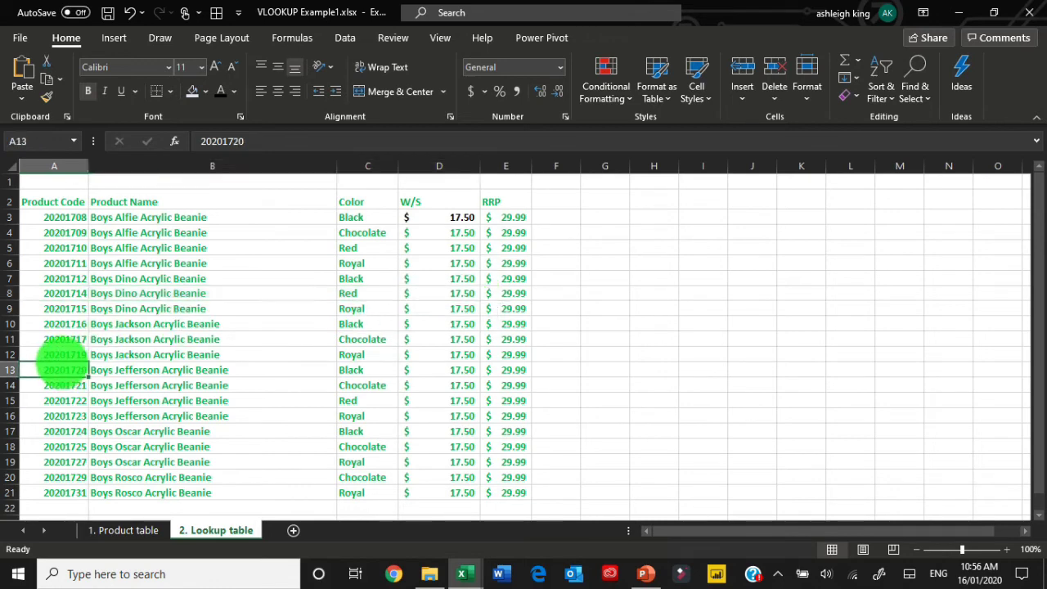
drag(67, 278, 462, 278)
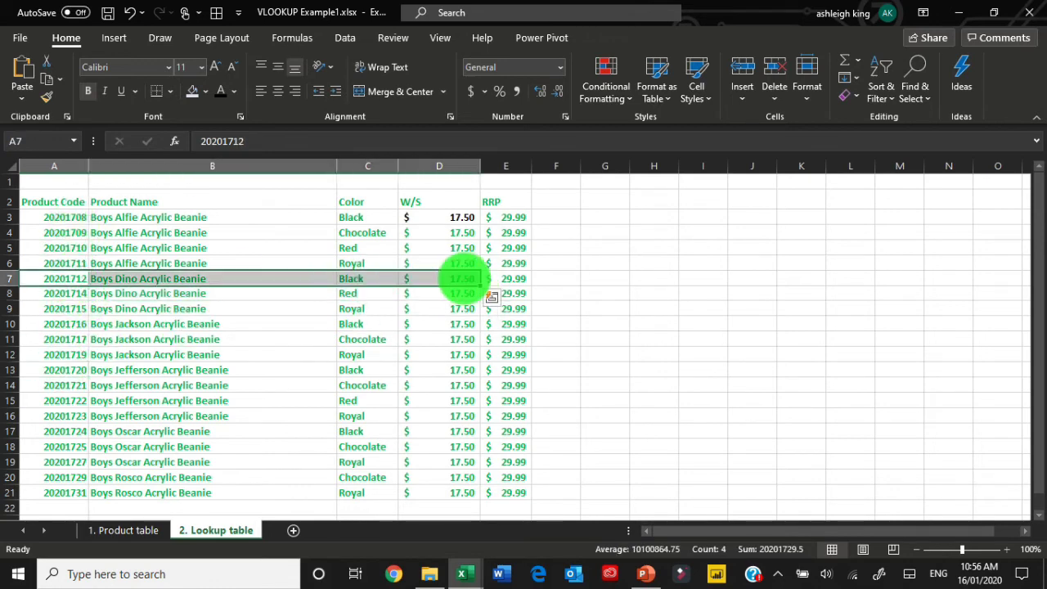
click(462, 278)
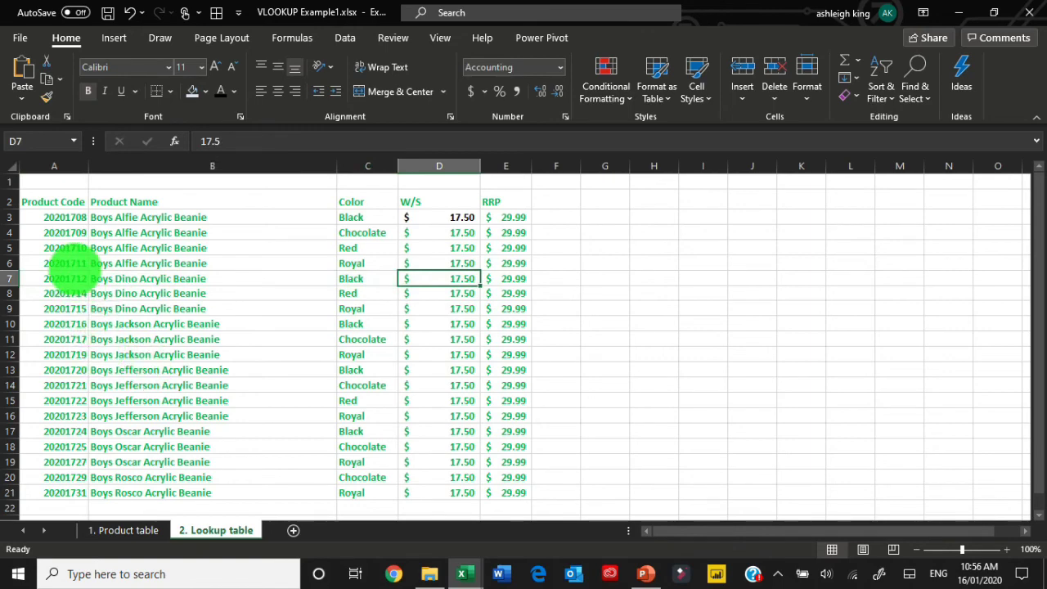
Review the position of the Product Code column in the Lookup table, and return to the Product table sheet.
click(66, 166)
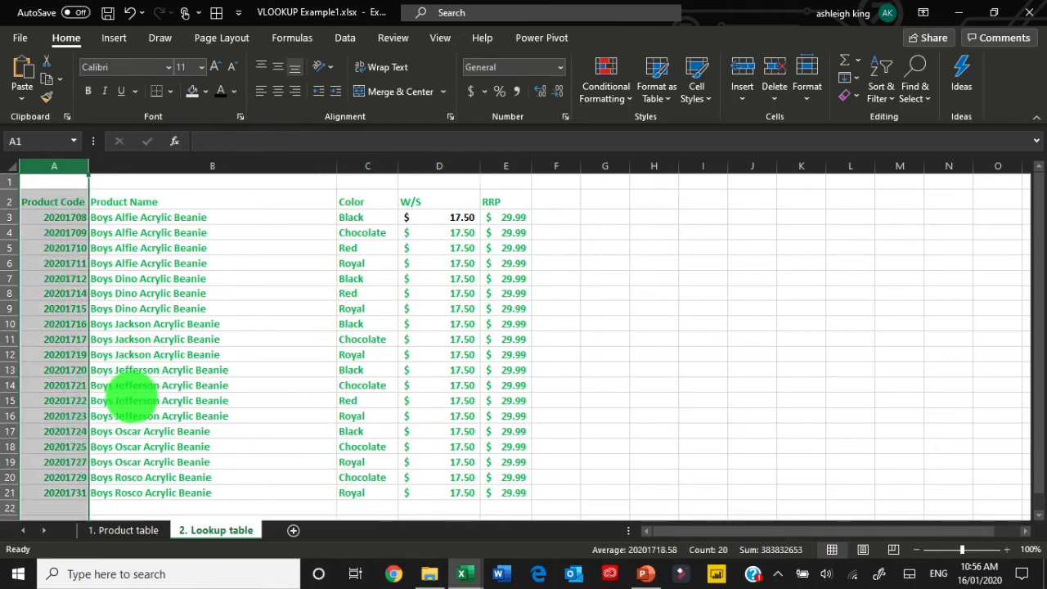
click(130, 400)
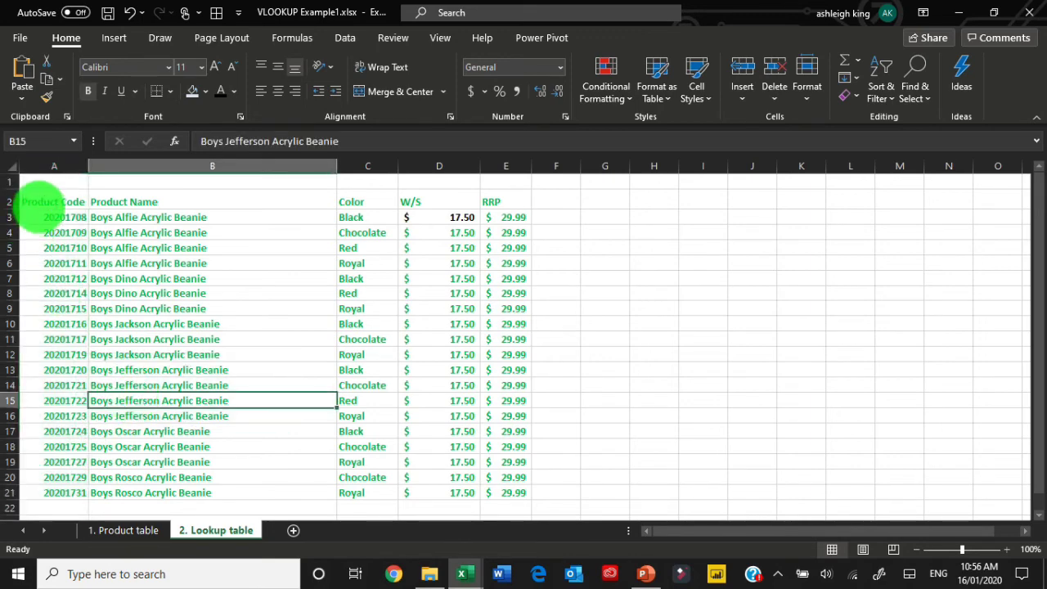
click(53, 202)
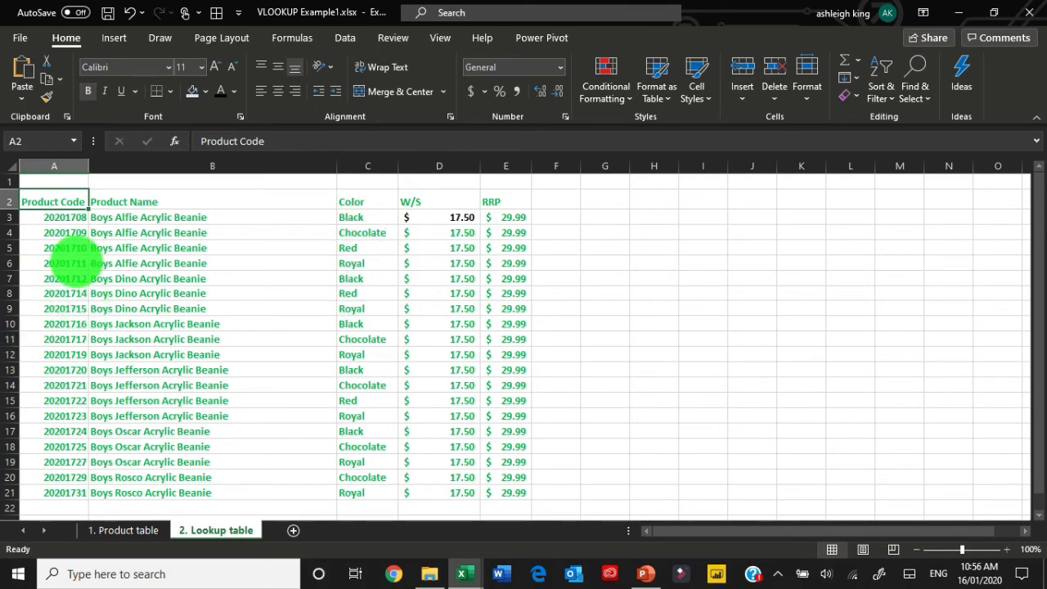
click(72, 263)
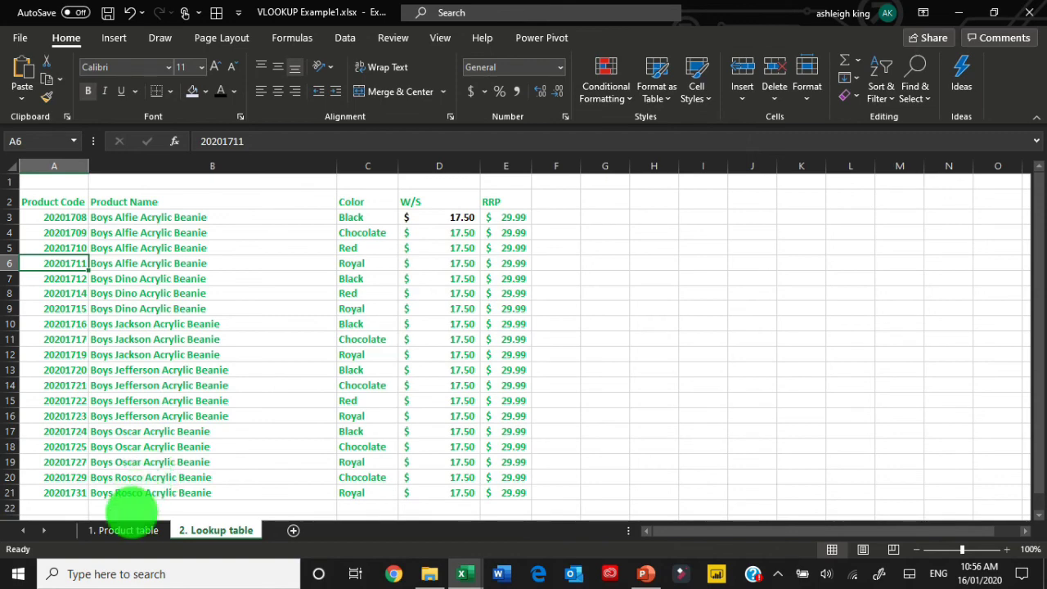
click(129, 530)
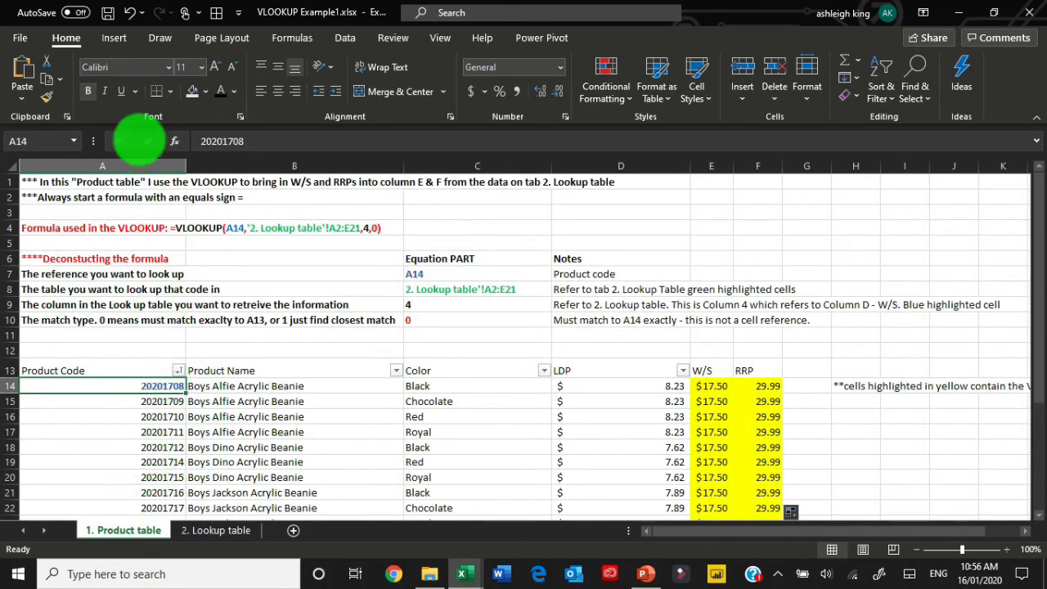